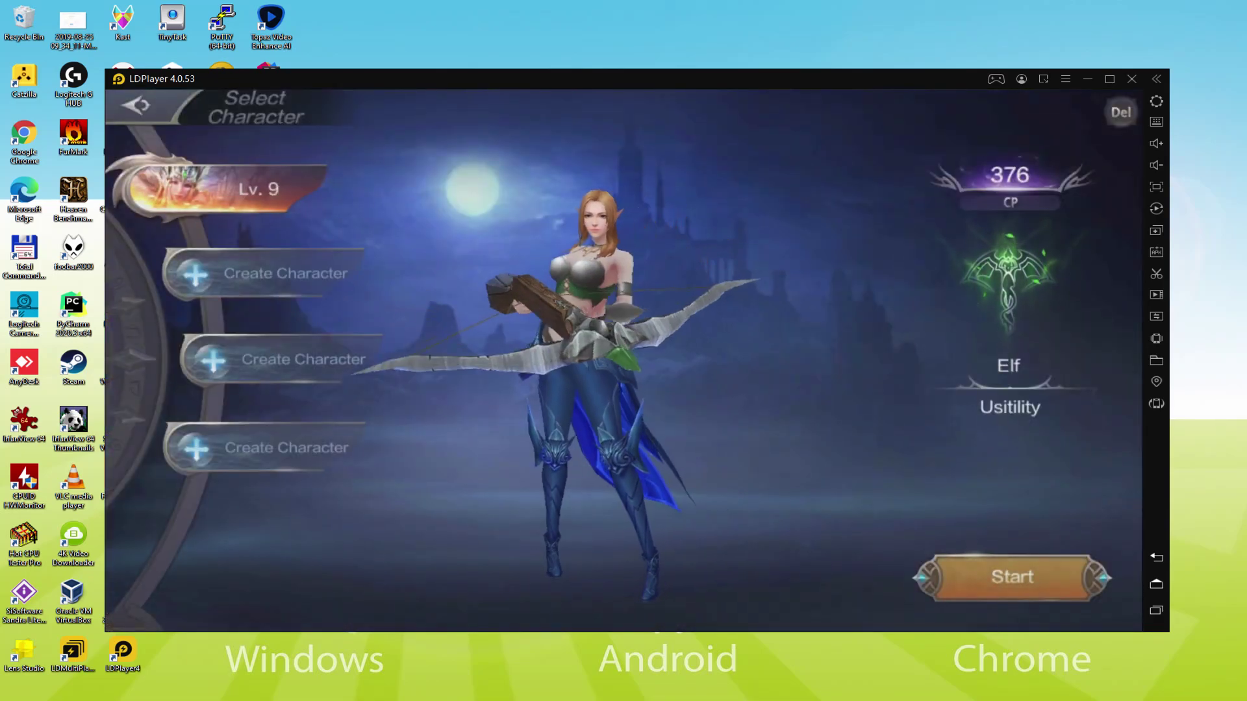
# Start MU Origin 2 with the level 9 Elf and auto-path toward the Budge Dragon quest
pyautogui.click(1008, 574)
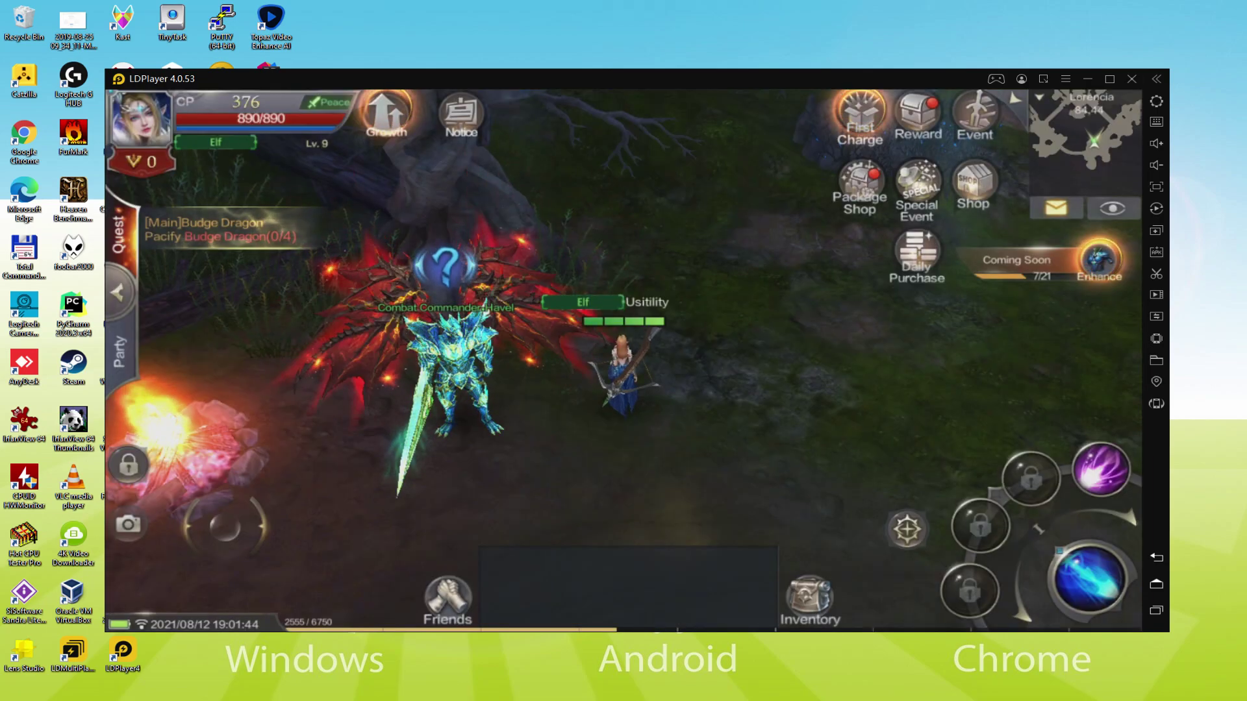
pyautogui.click(204, 234)
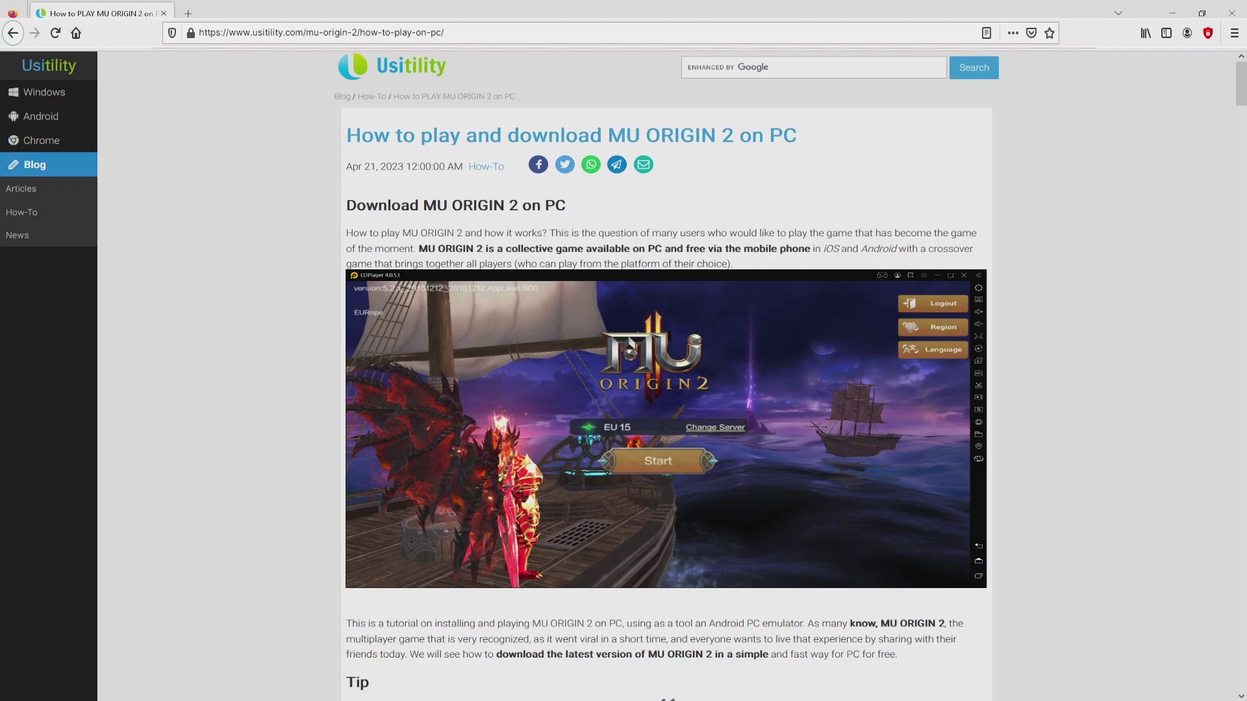
# Scroll the Usitility article and follow its Download Game on PC link to LDPlayer's MU Origin 2 page
pyautogui.scroll(-5, 666, 376)
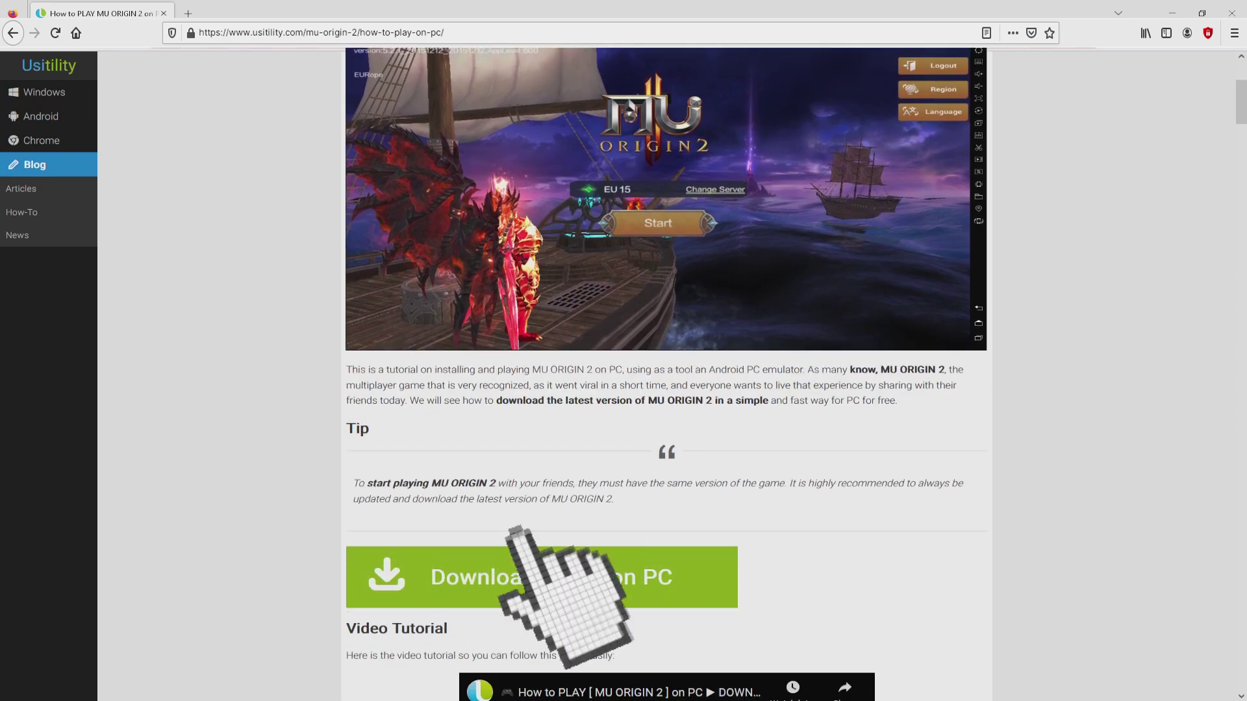
pyautogui.click(539, 578)
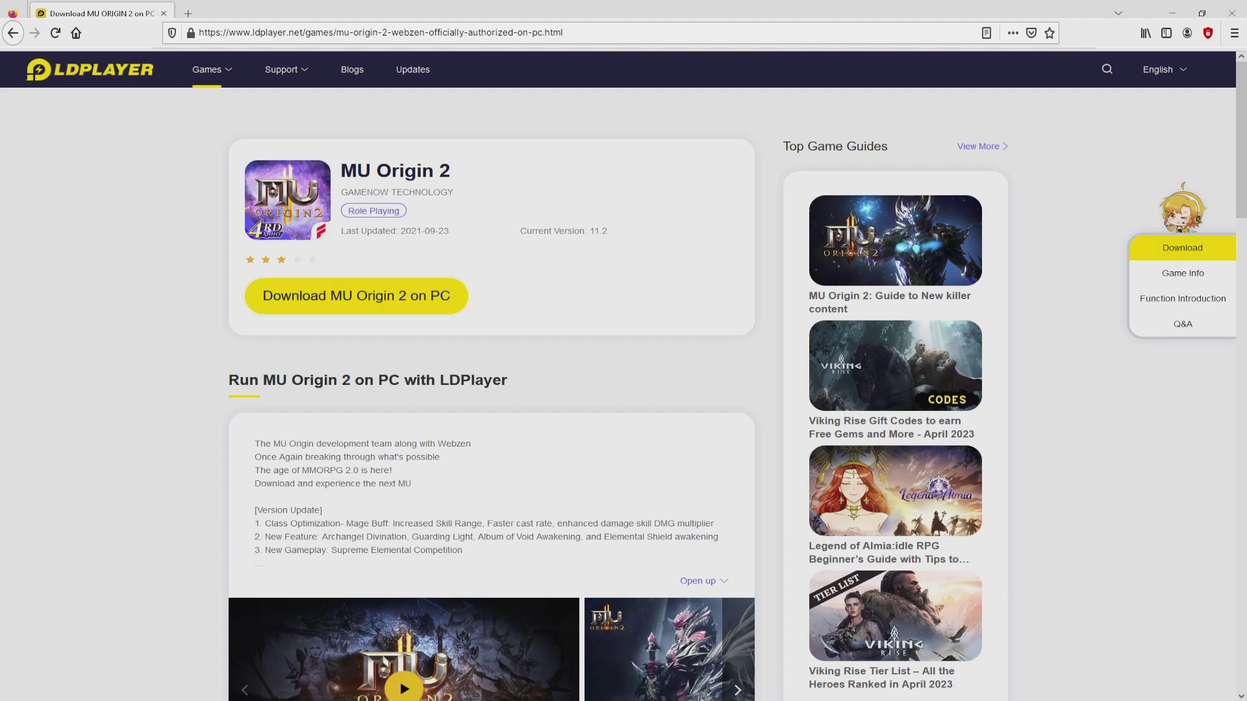
# Scroll through LDPlayer's MU Origin 2 page to find the Download MU Origin 2 on PC button
pyautogui.scroll(-10, 624, 389)
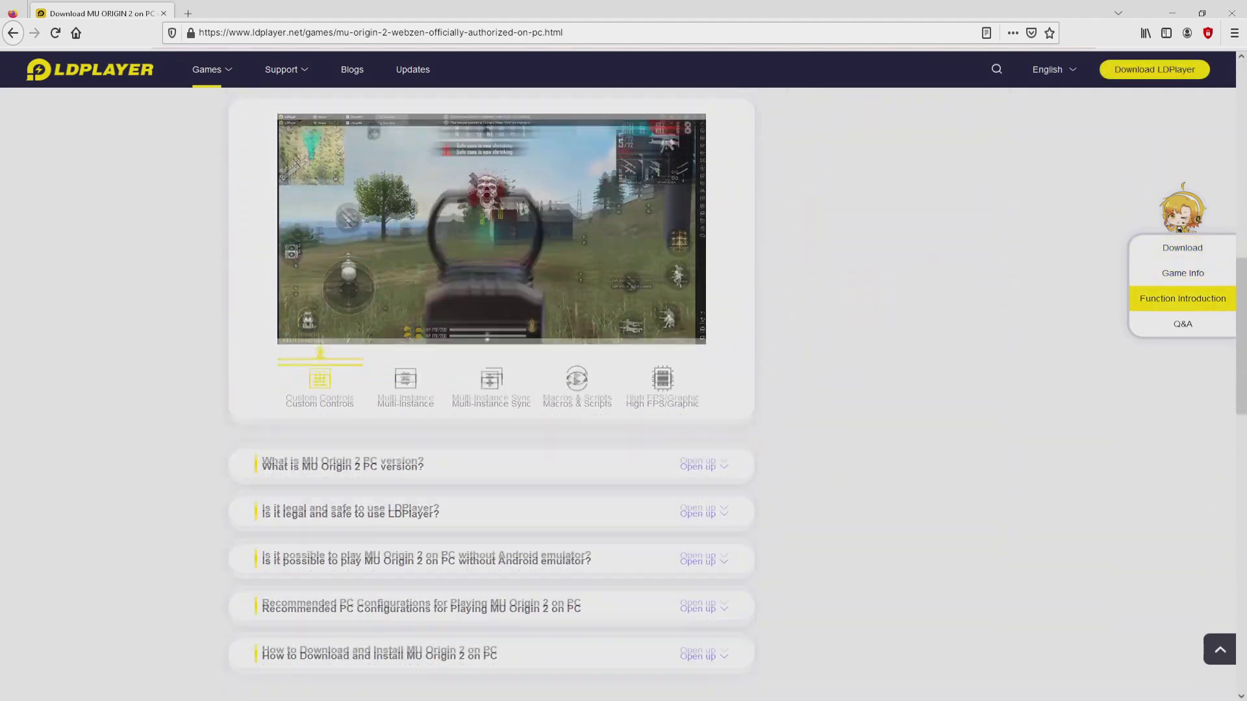
pyautogui.scroll(10, 491, 390)
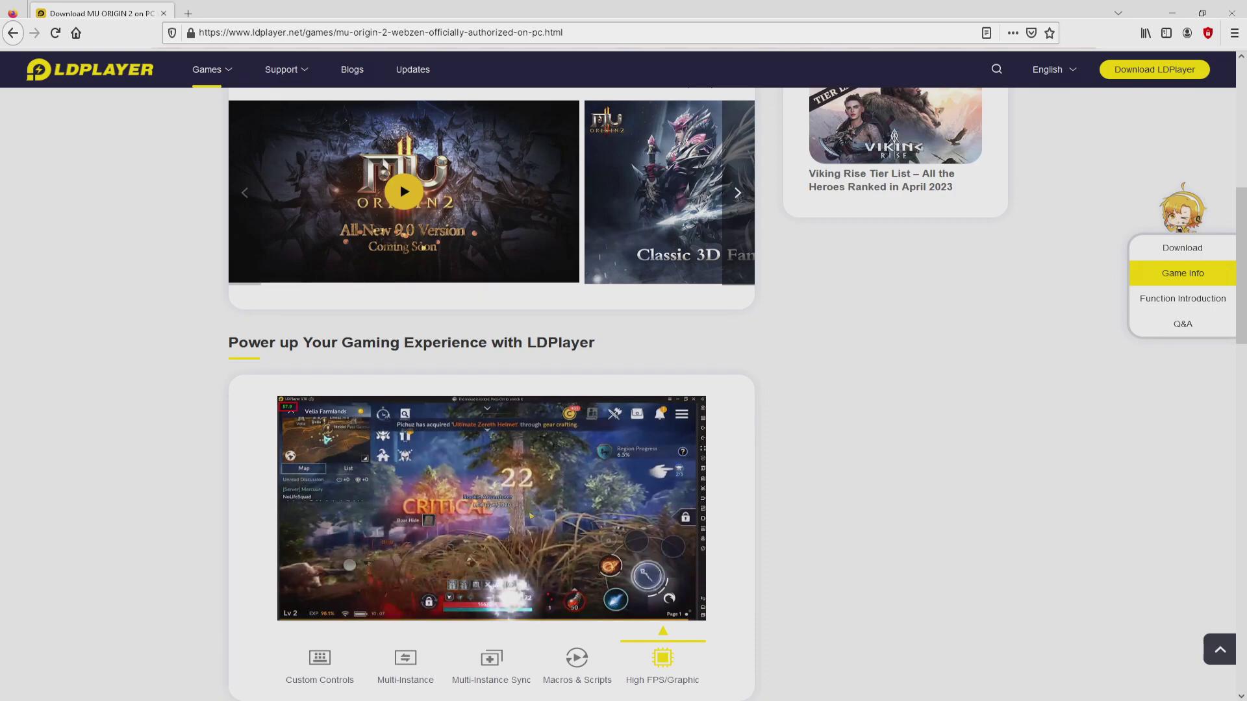
pyautogui.scroll(3, 491, 389)
pyautogui.scroll(4, 491, 390)
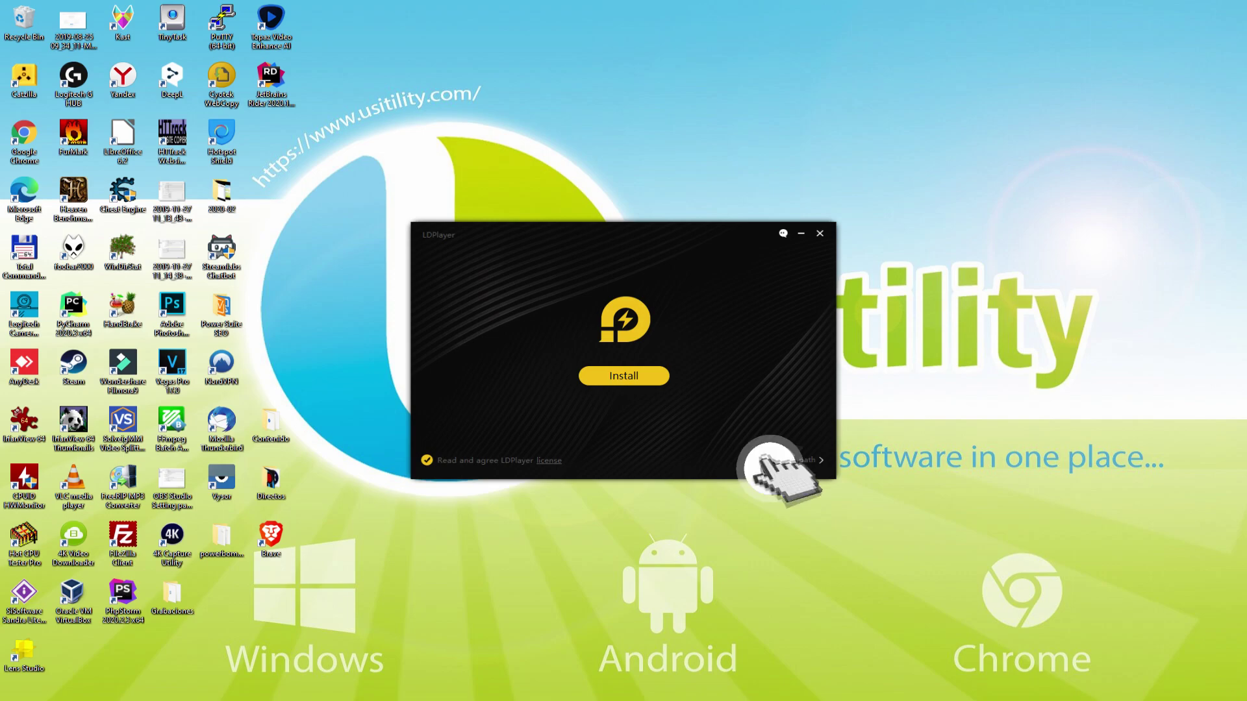
# Confirm the install folder is C:\LDPlayer\LDPlayer4.0\ and start installing LDPlayer
pyautogui.click(805, 460)
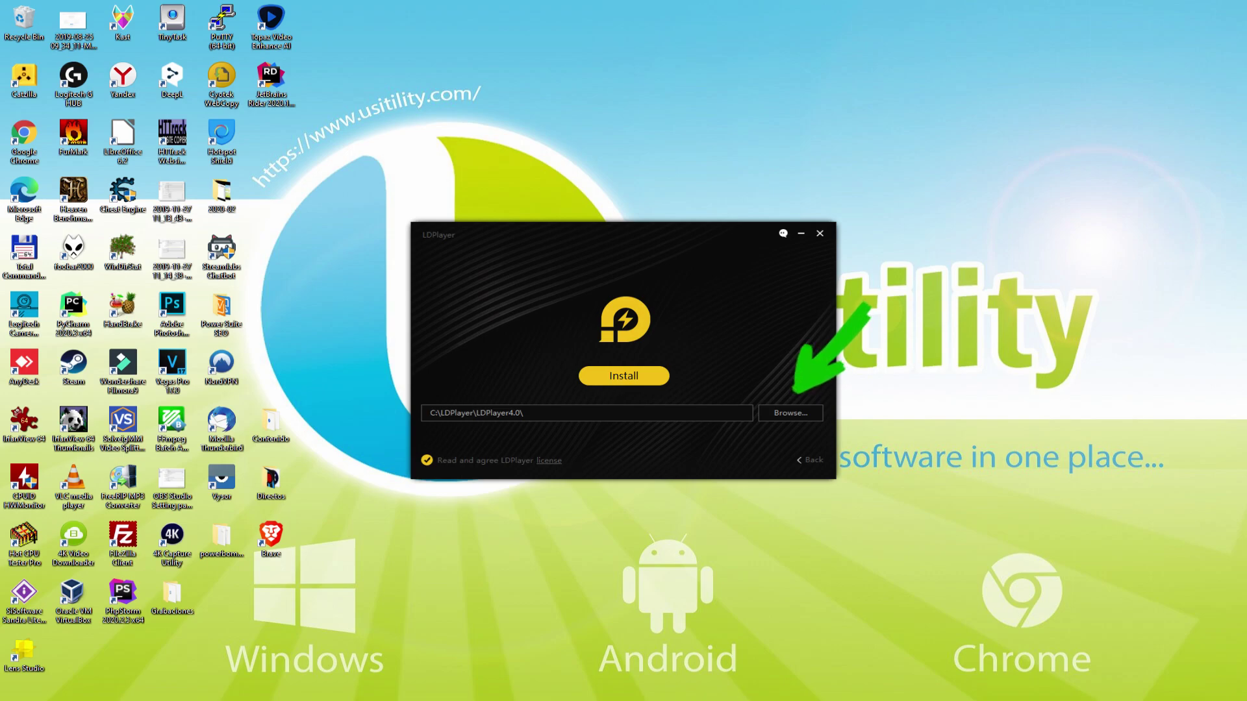
pyautogui.click(808, 460)
pyautogui.click(618, 374)
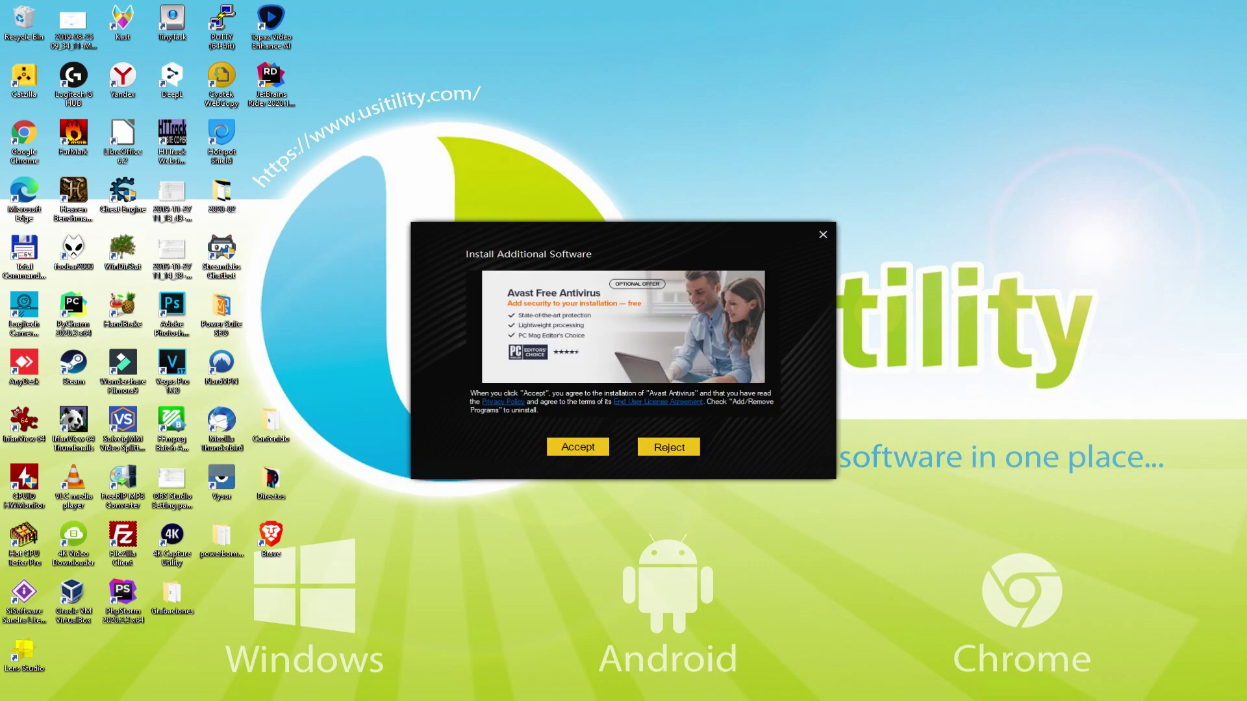
# Reject both the Avast Free Antivirus and McAfee Webadvisor offers during installation
pyautogui.click(668, 446)
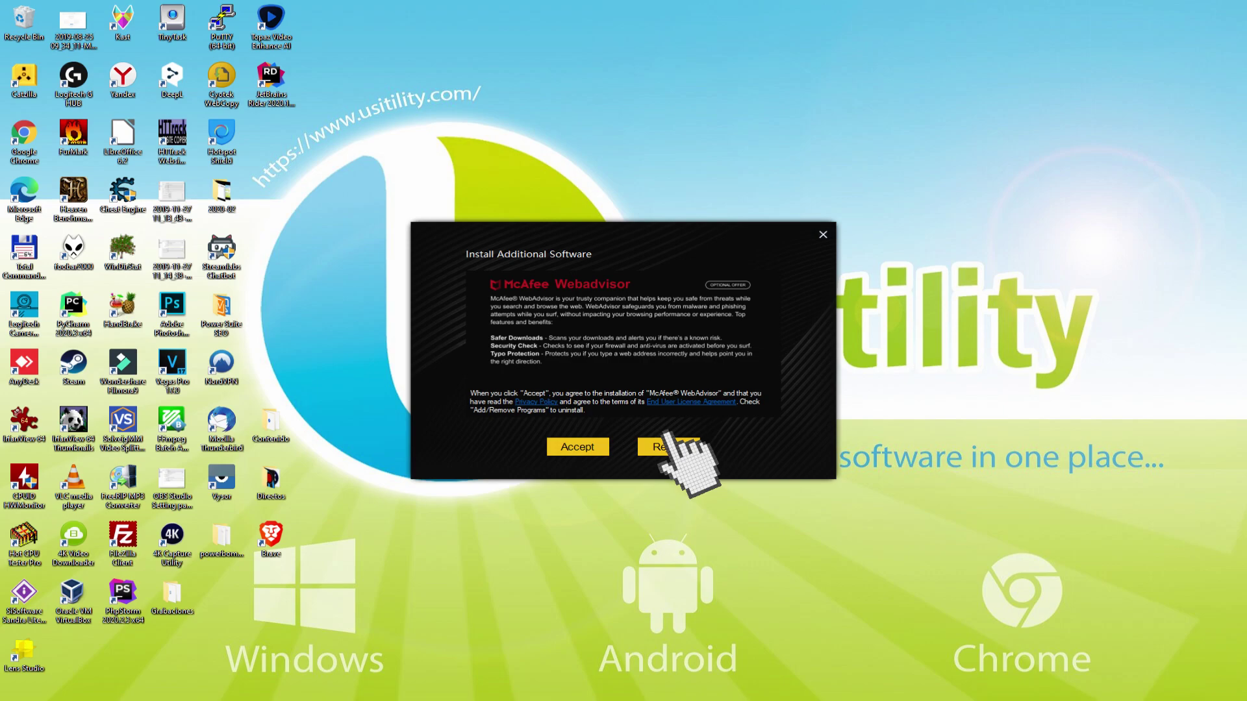
pyautogui.click(668, 446)
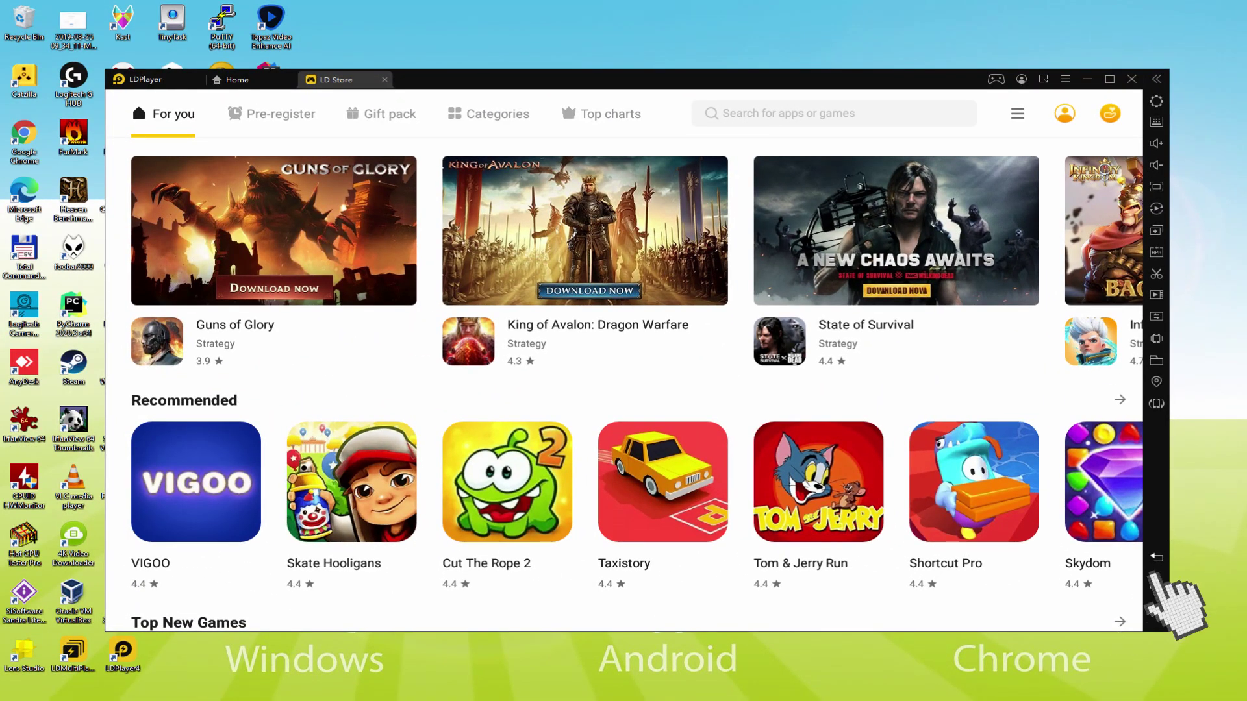
# Close the LD Store tab with the sidebar Back button
pyautogui.click(1155, 559)
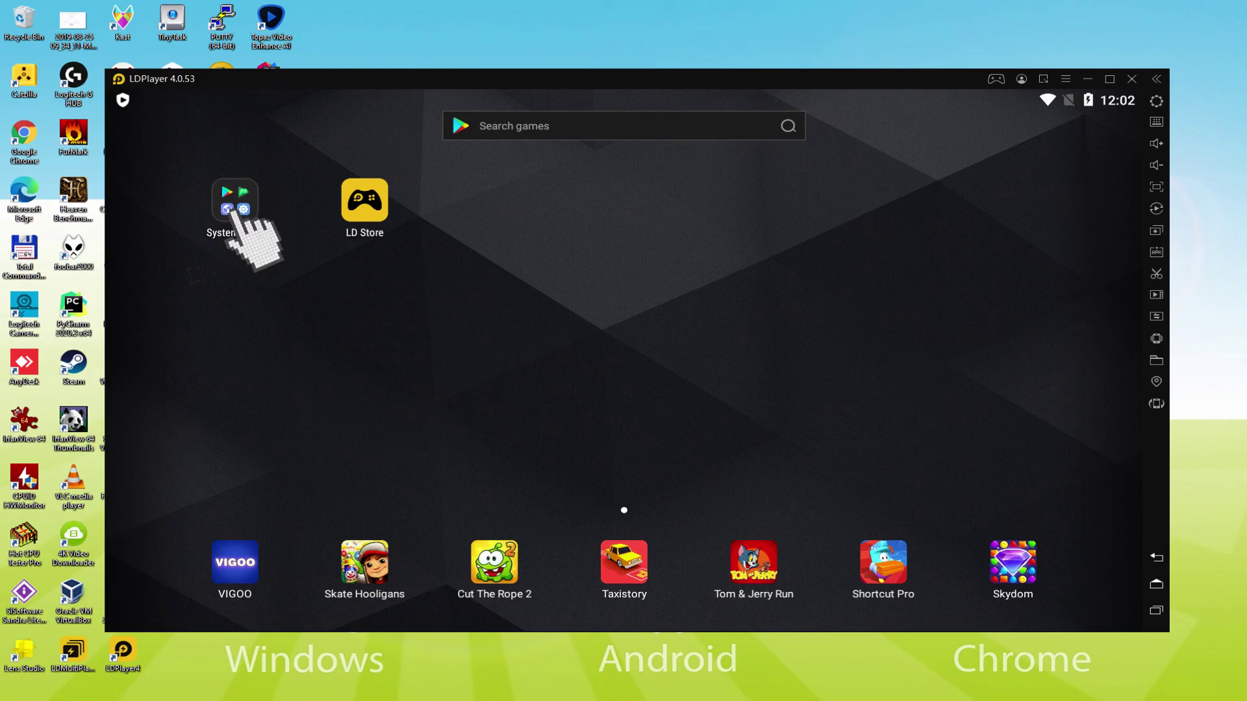
# Launch the Play Store from the System Apps folder to begin Google sign-in
pyautogui.click(247, 206)
pyautogui.click(220, 241)
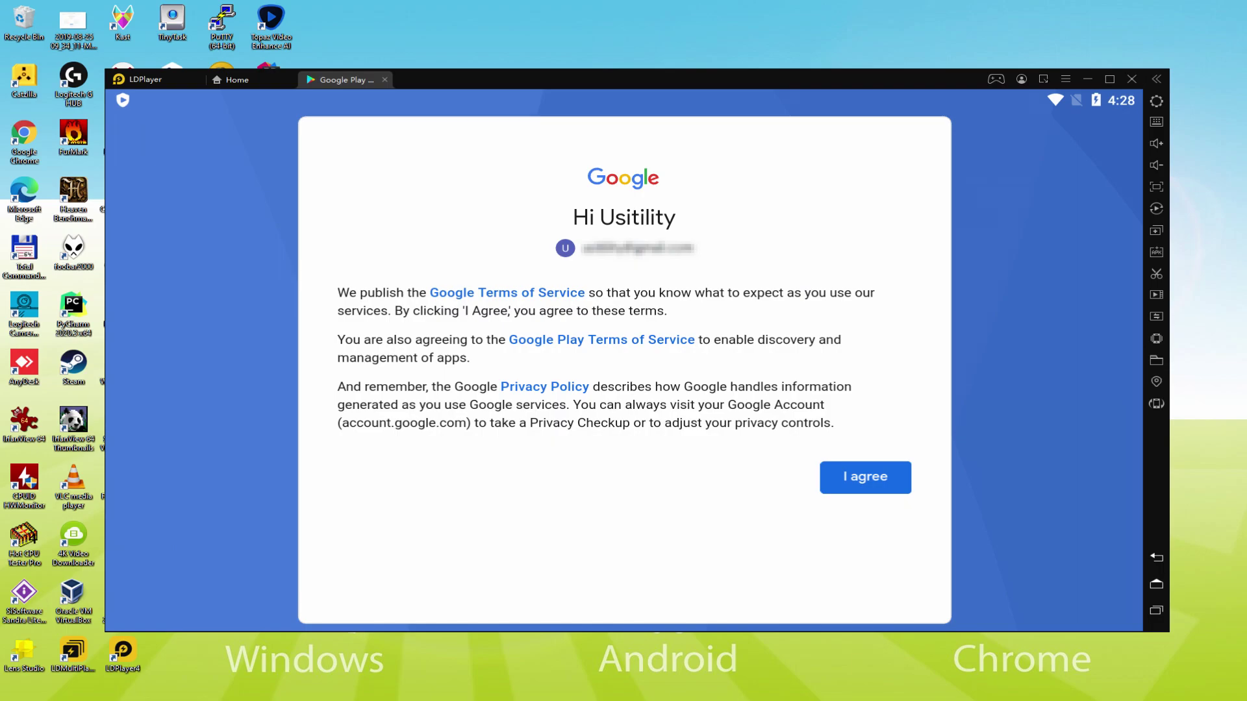
# Agree to Google's terms, switch off Google Drive backup, and accept the services
pyautogui.click(861, 480)
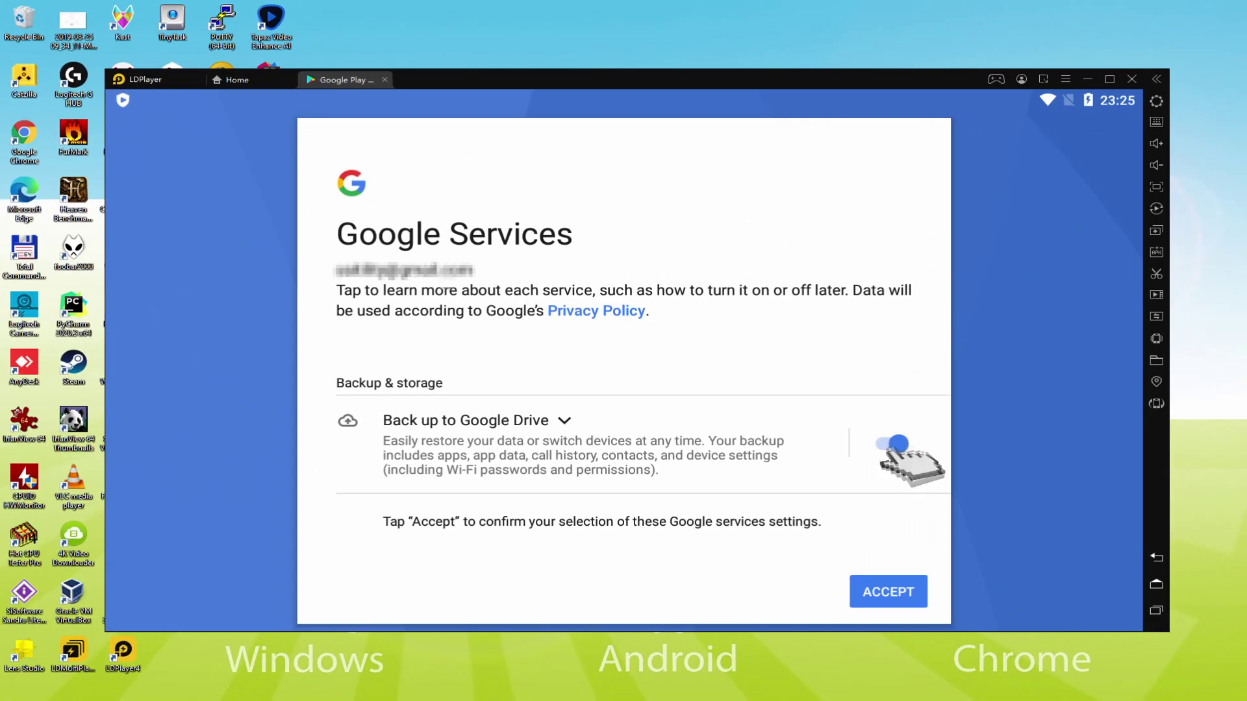
pyautogui.click(892, 443)
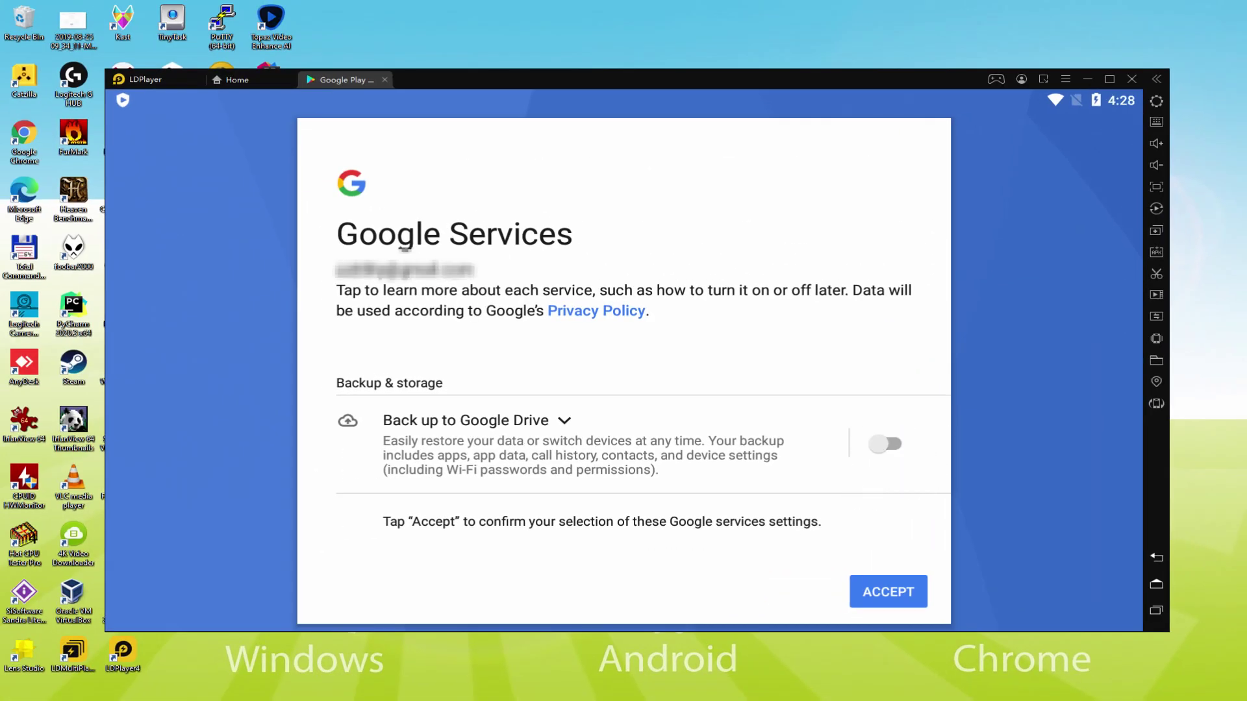
pyautogui.click(887, 591)
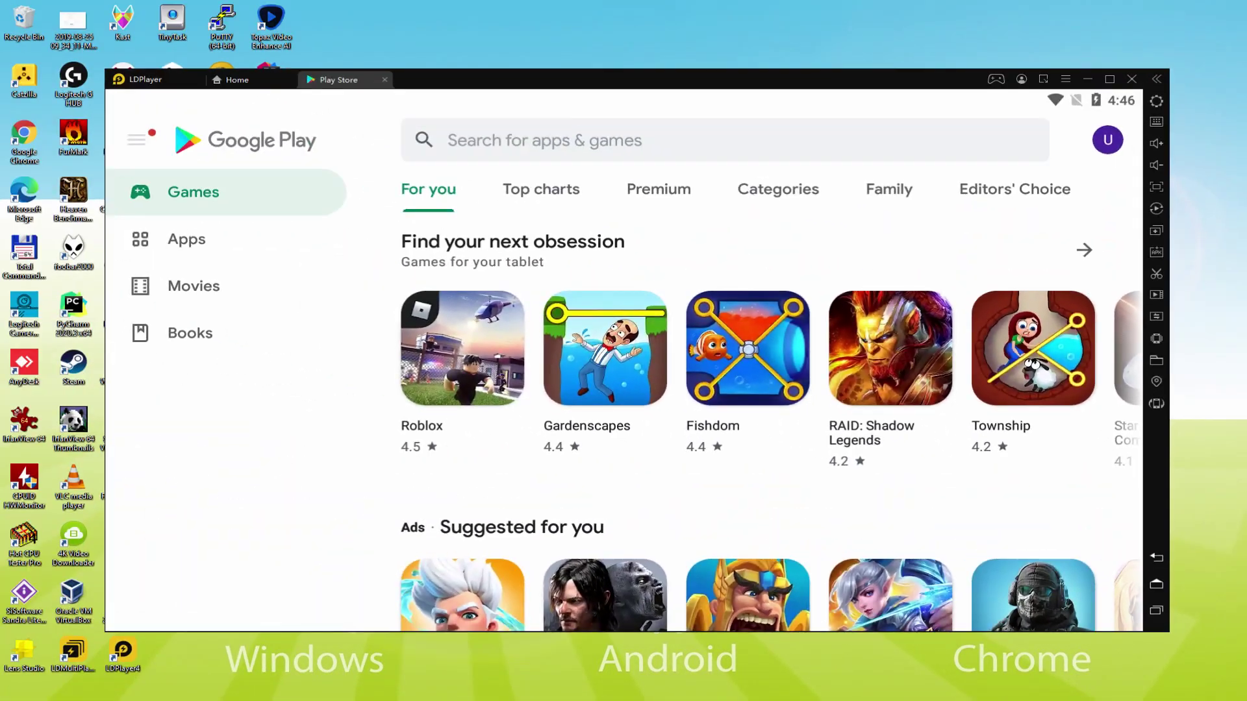
# Reopen the Play Store from System Apps and open the 'mu origin 2' search result
pyautogui.click(1156, 584)
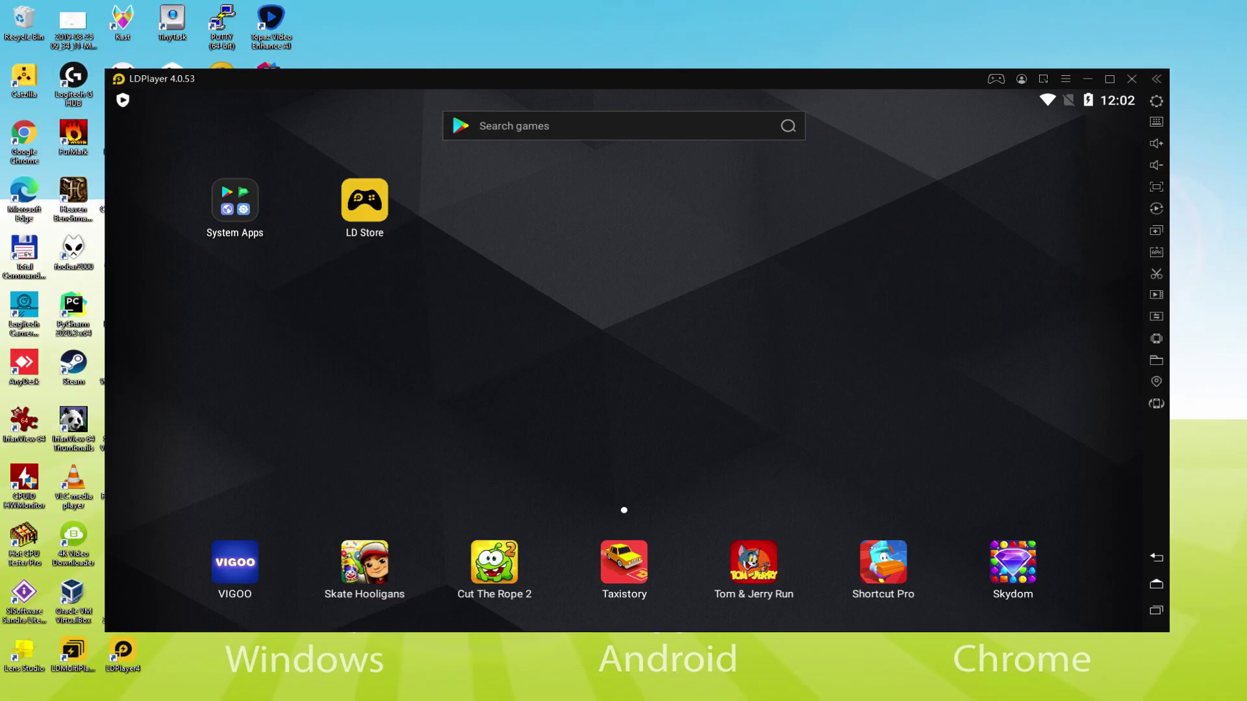
pyautogui.click(232, 209)
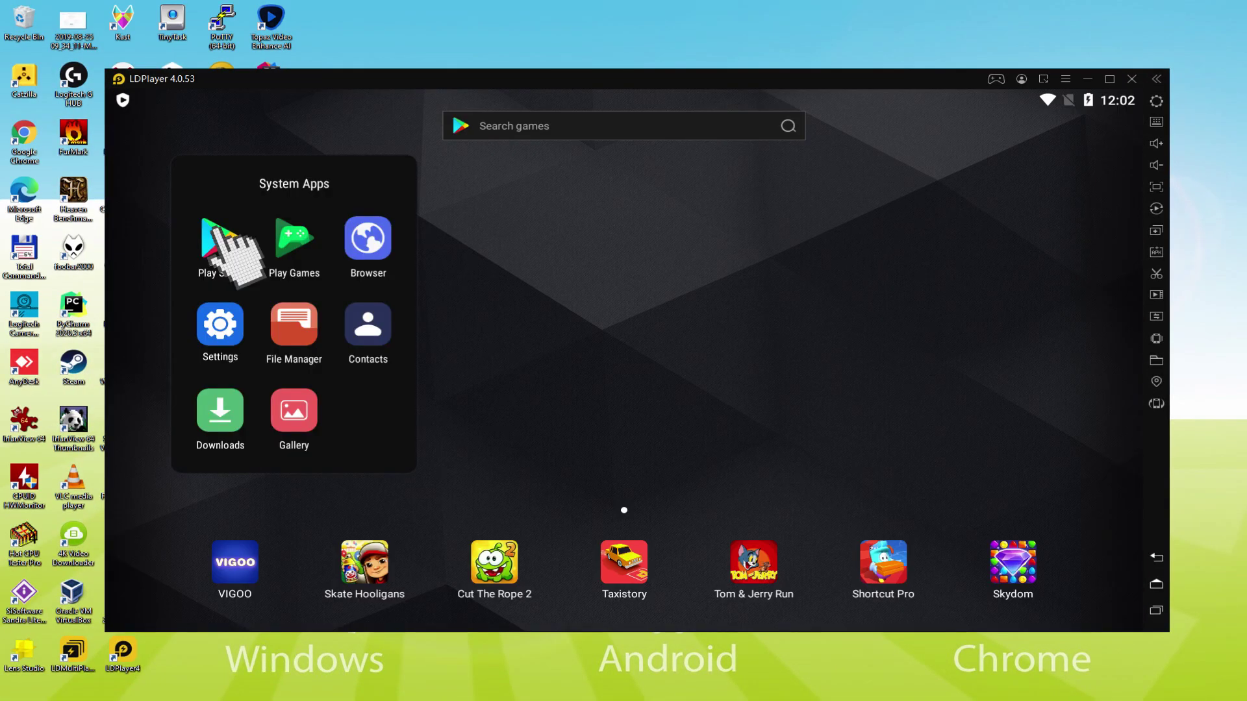
pyautogui.click(218, 231)
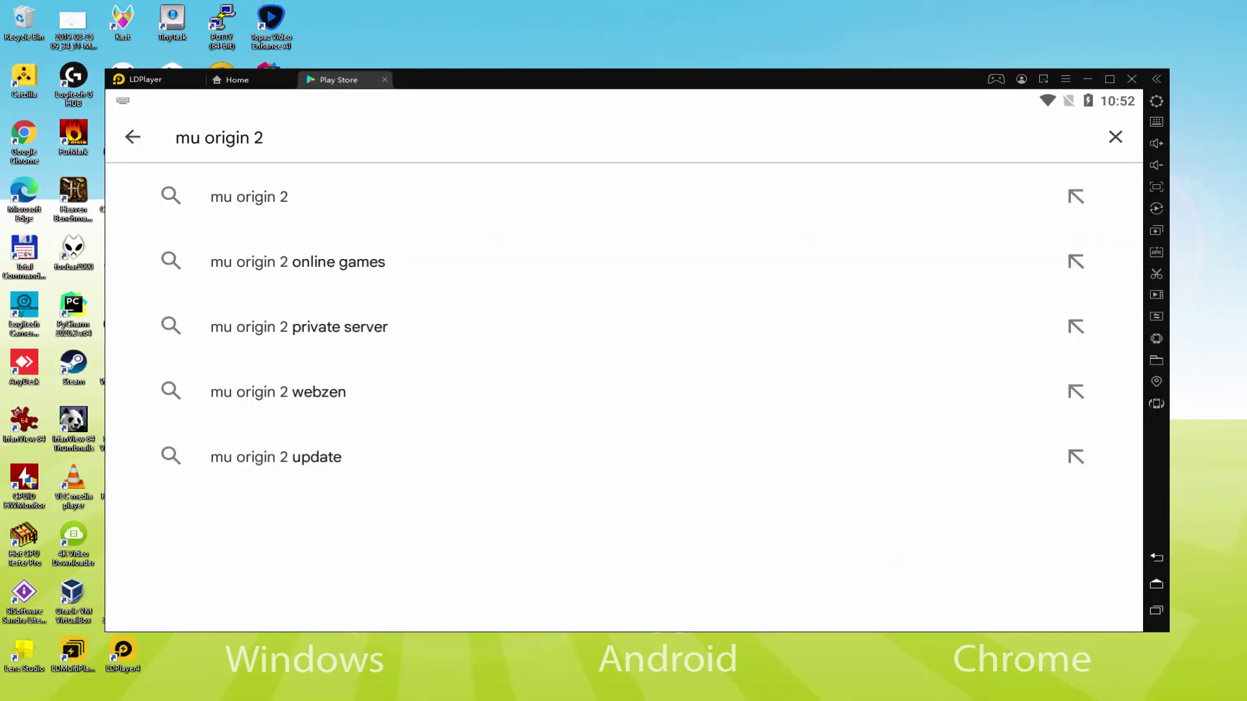
pyautogui.click(280, 196)
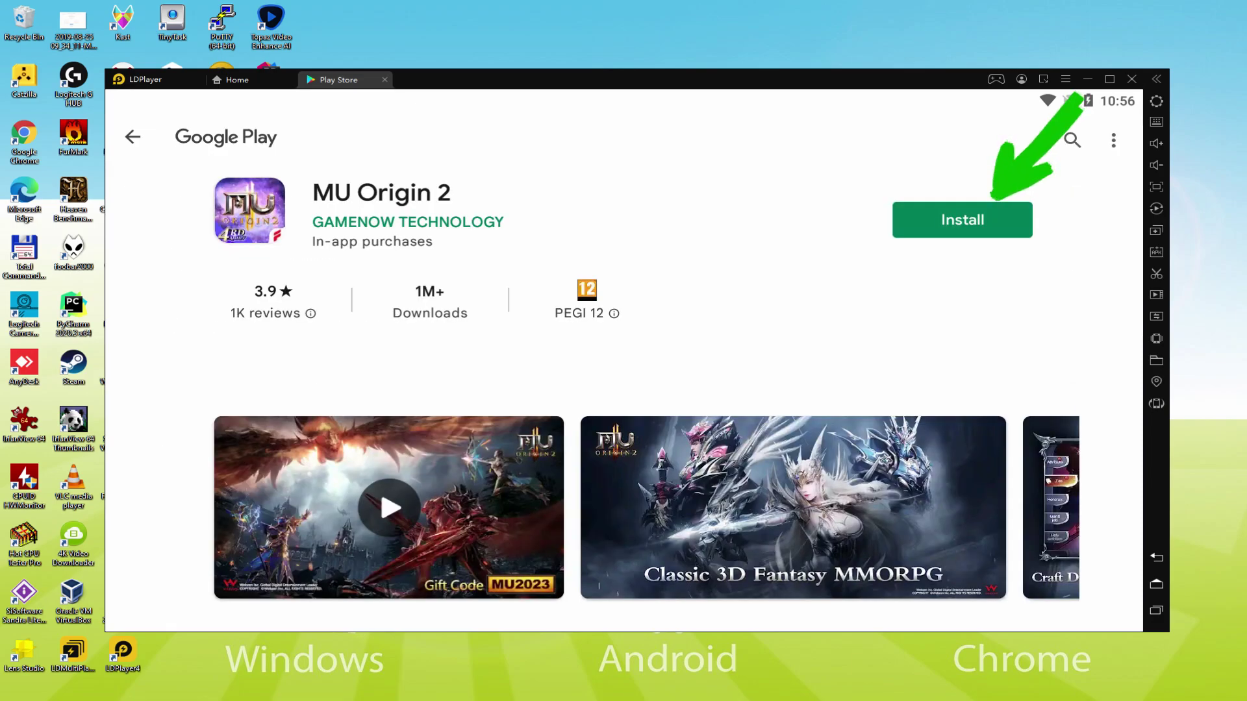
# Install MU Origin 2 from its store page, then go back to the home screen
pyautogui.click(1003, 224)
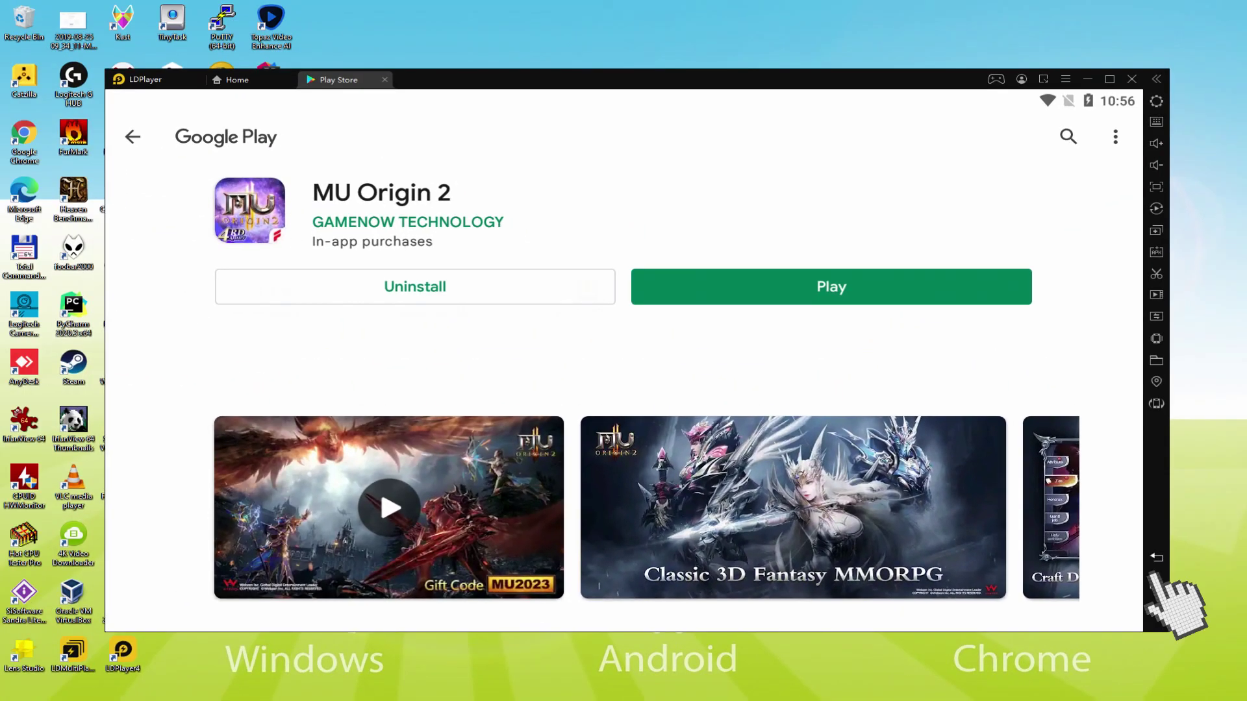
pyautogui.click(1156, 584)
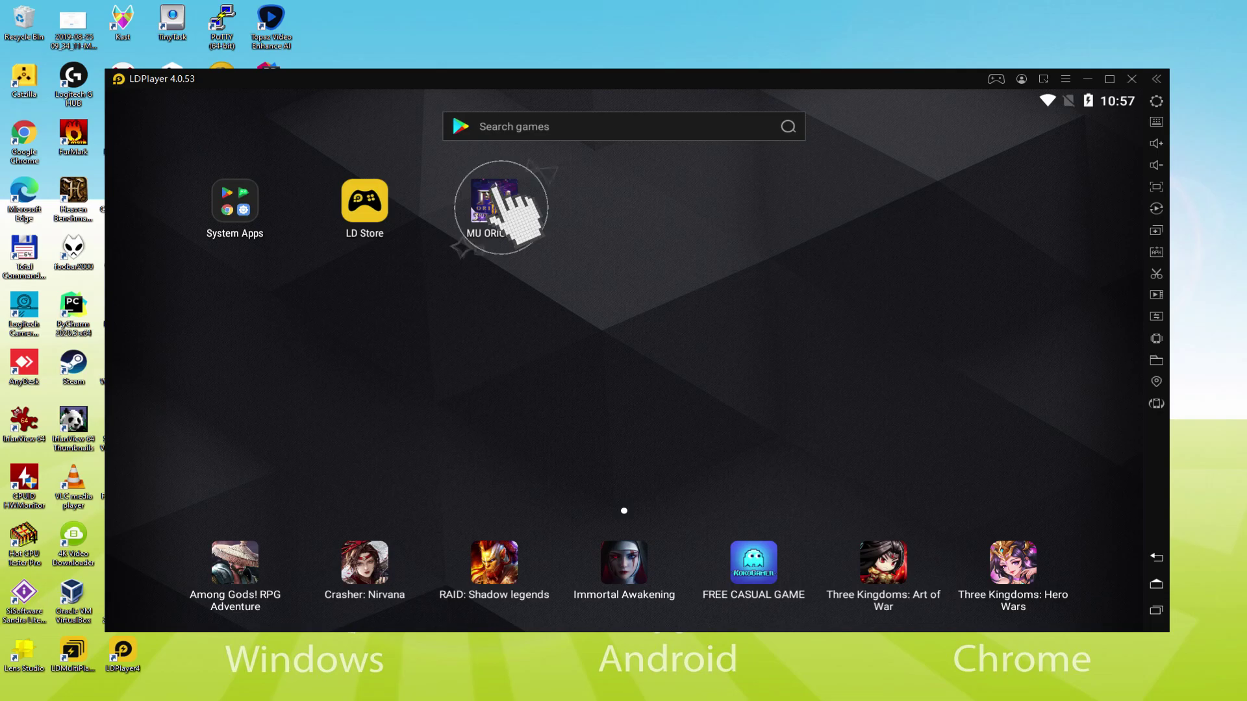
# Launch MU Origin 2 from the LDPlayer home screen and claim Havel's Budge Dragon quest reward
pyautogui.click(520, 201)
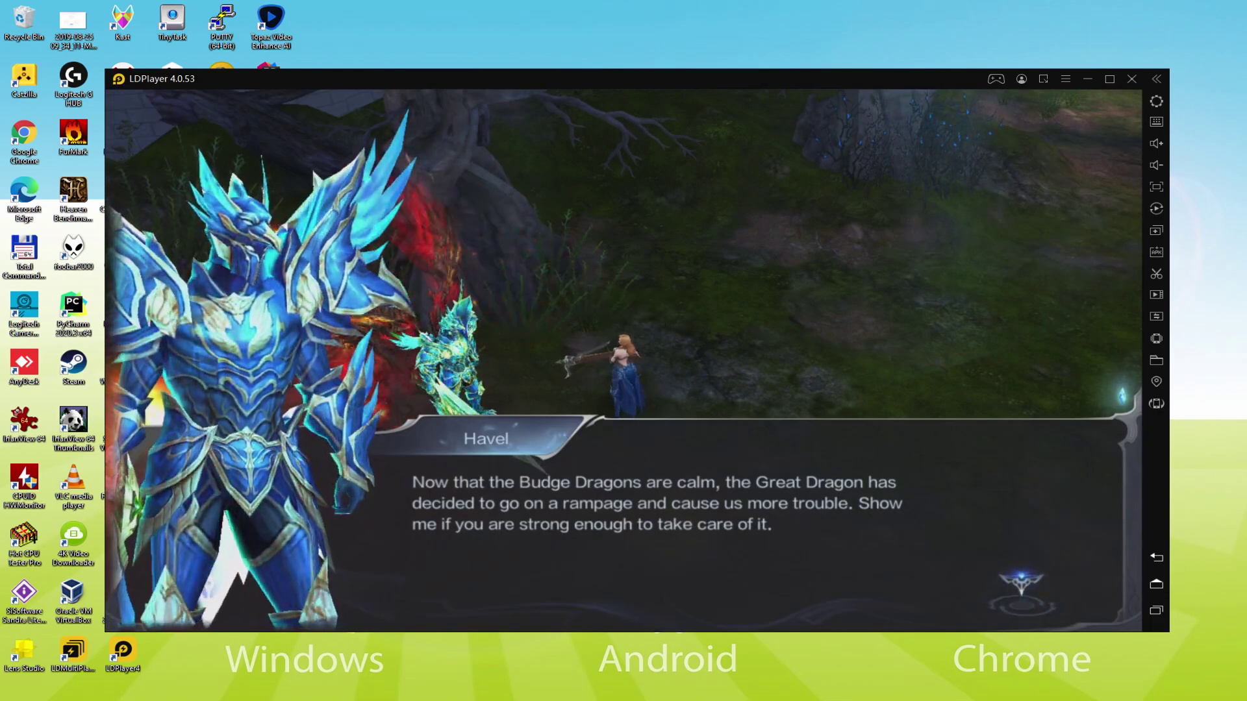
pyautogui.click(861, 508)
pyautogui.click(799, 528)
pyautogui.click(777, 537)
pyautogui.click(777, 538)
pyautogui.click(776, 533)
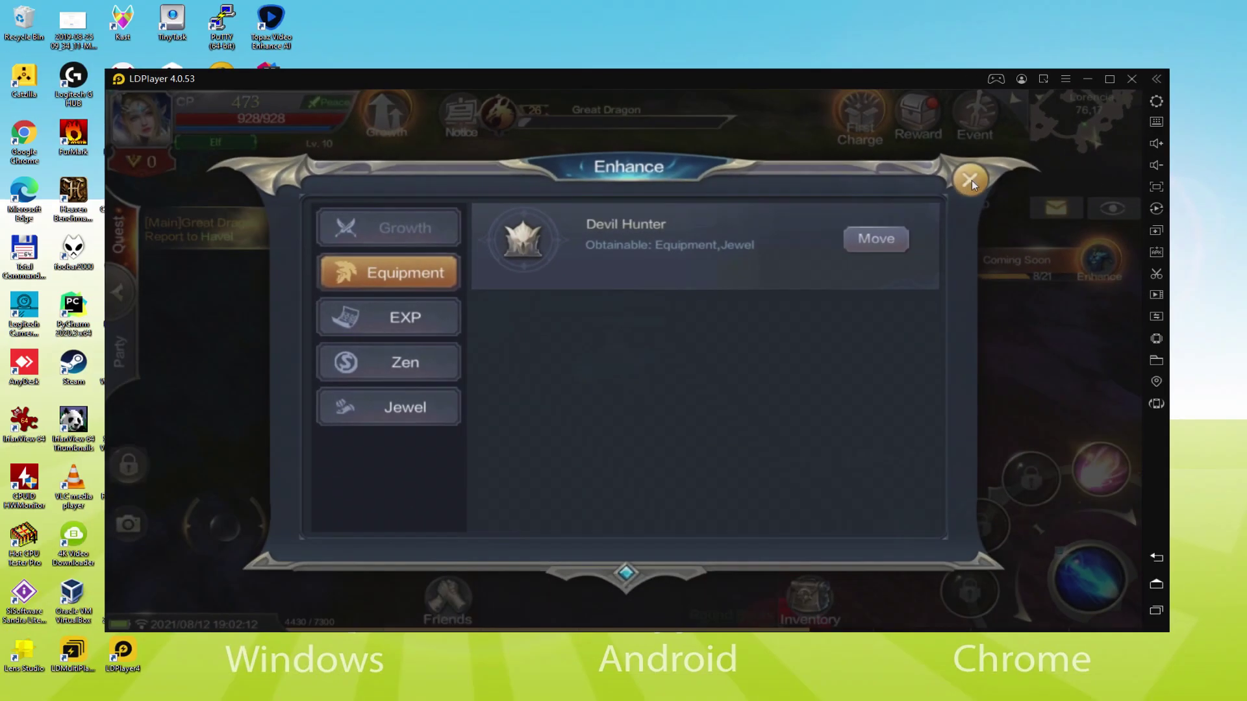
# Auto-path to Havel, finish his dialogue and claim the standard-issue gear reward
pyautogui.click(876, 236)
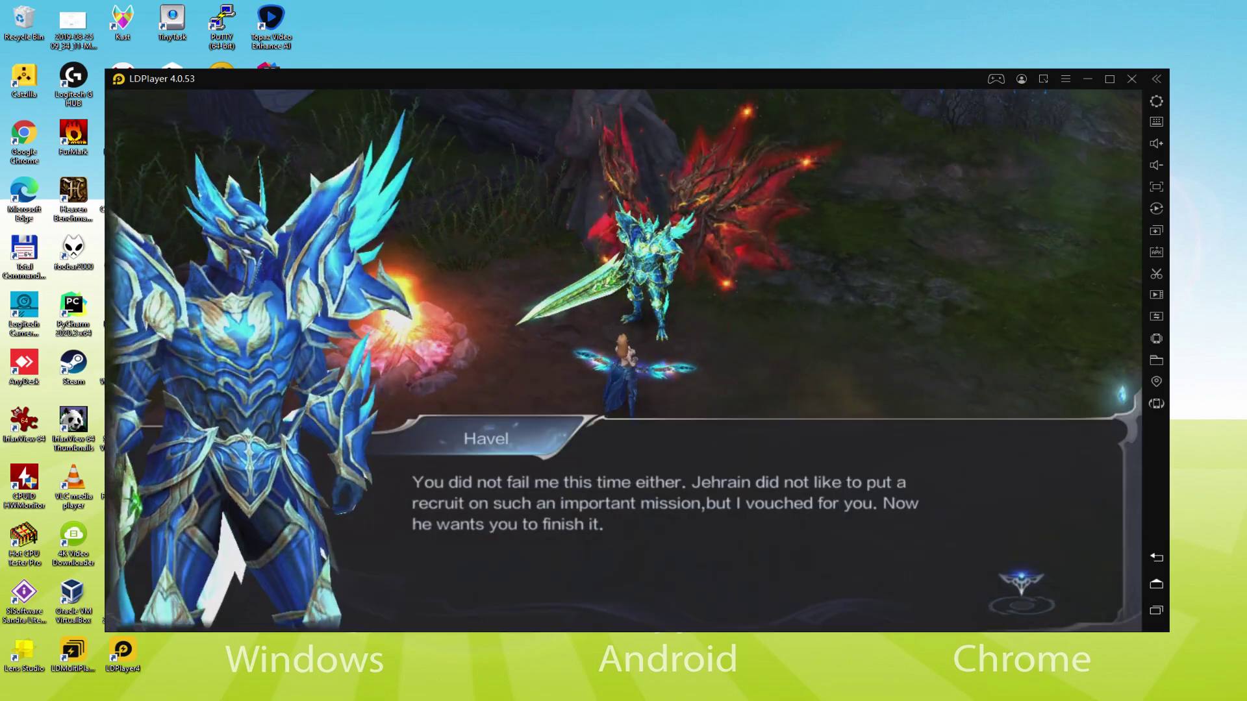
pyautogui.click(787, 551)
pyautogui.click(772, 551)
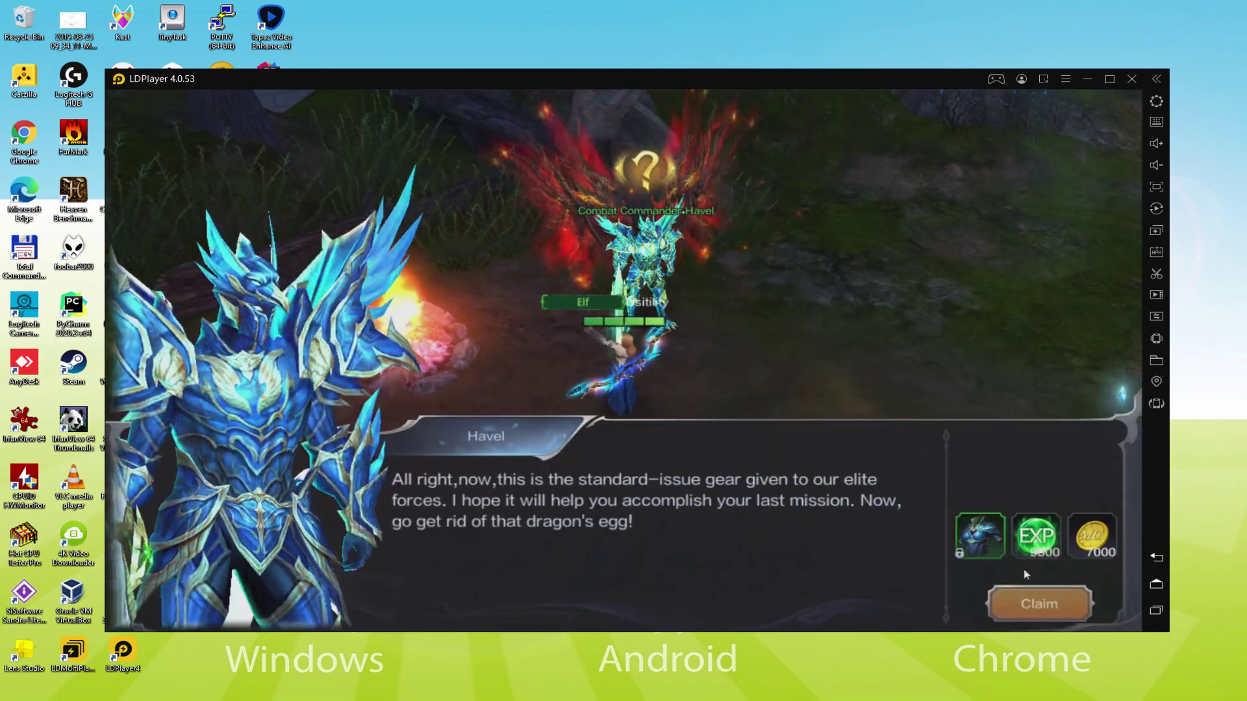
pyautogui.click(1033, 601)
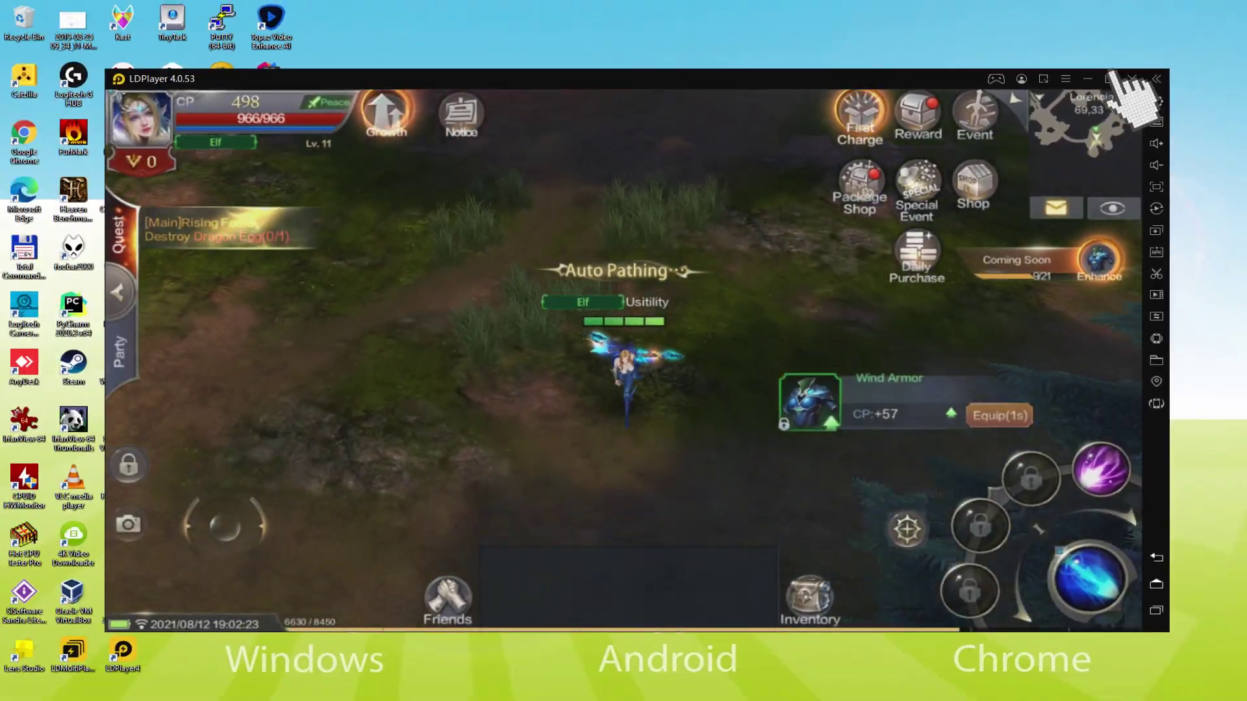
# Toggle the emulator to full screen and back to windowed, then claim the pending quest reward
pyautogui.click(1109, 78)
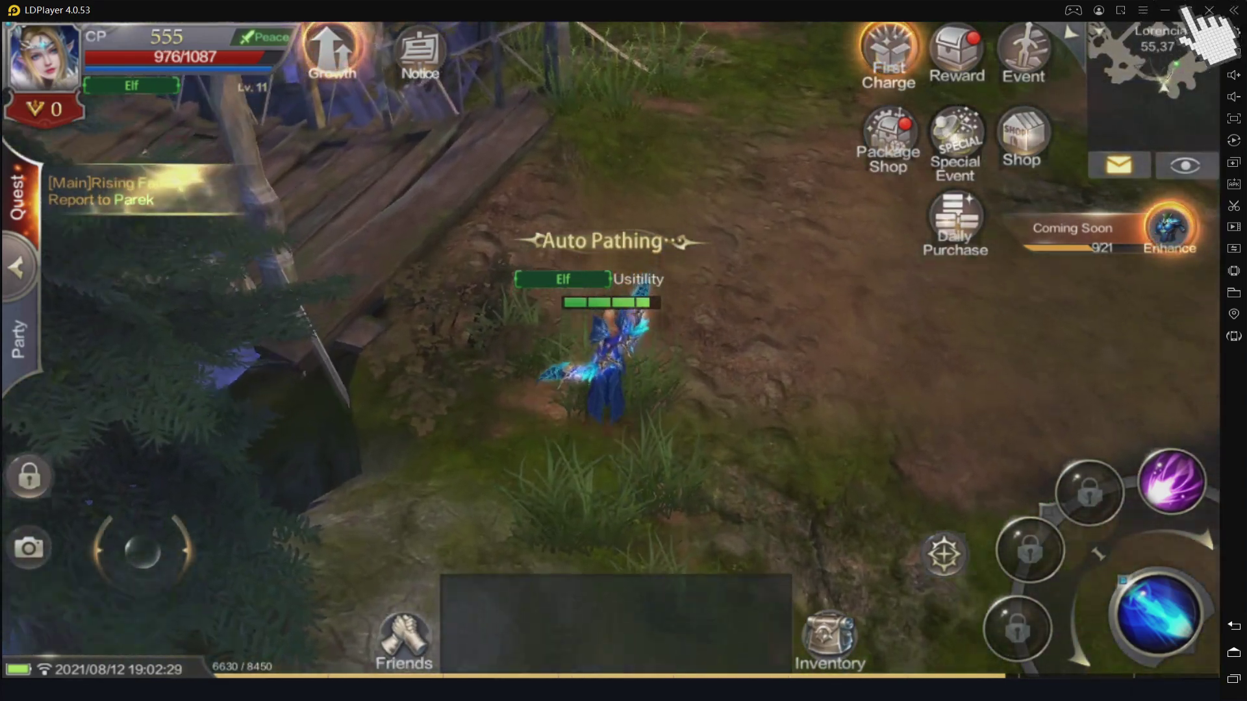
pyautogui.click(1185, 9)
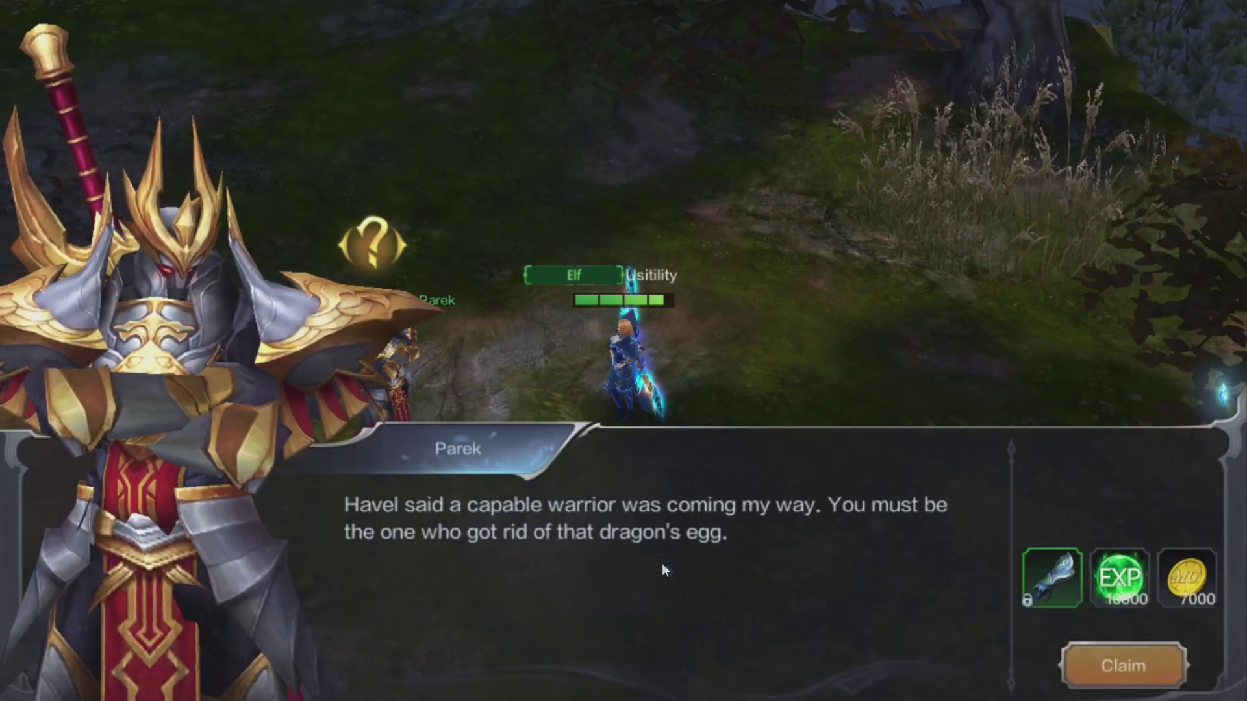
pyautogui.click(1107, 661)
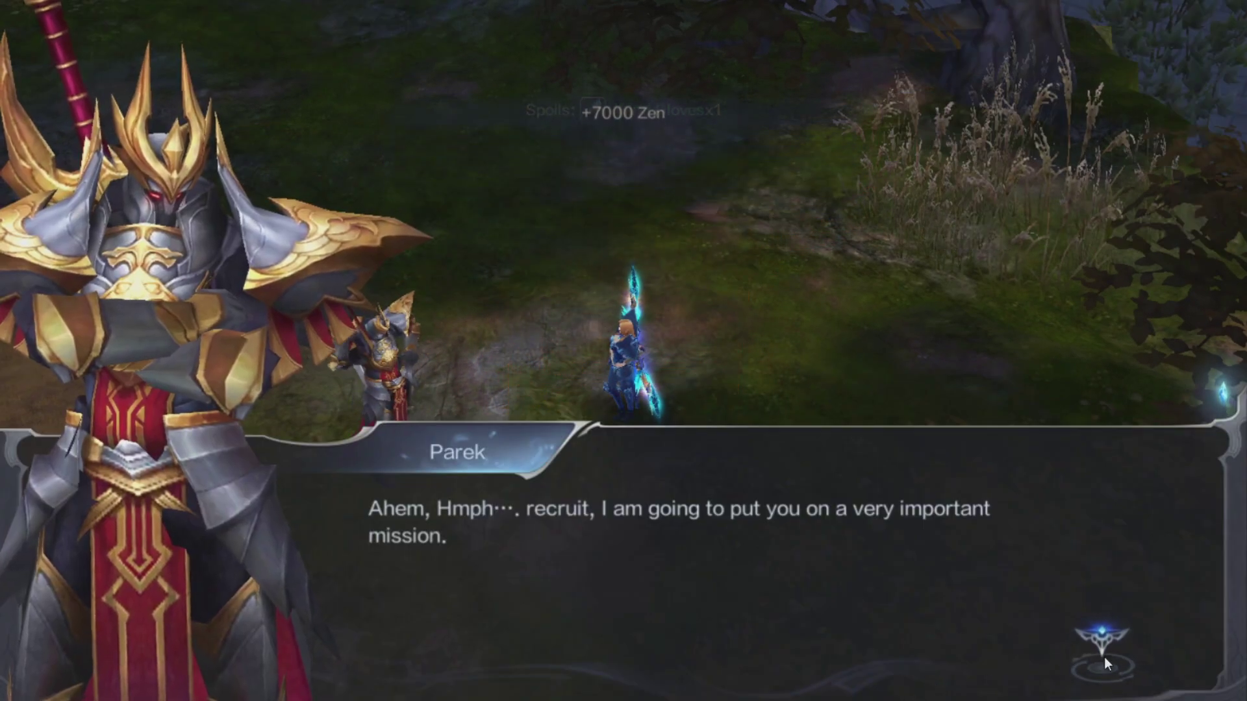
# Finish Parek's dialogue, claim his reward, and briefly check the character inventory
pyautogui.click(1104, 656)
pyautogui.click(909, 653)
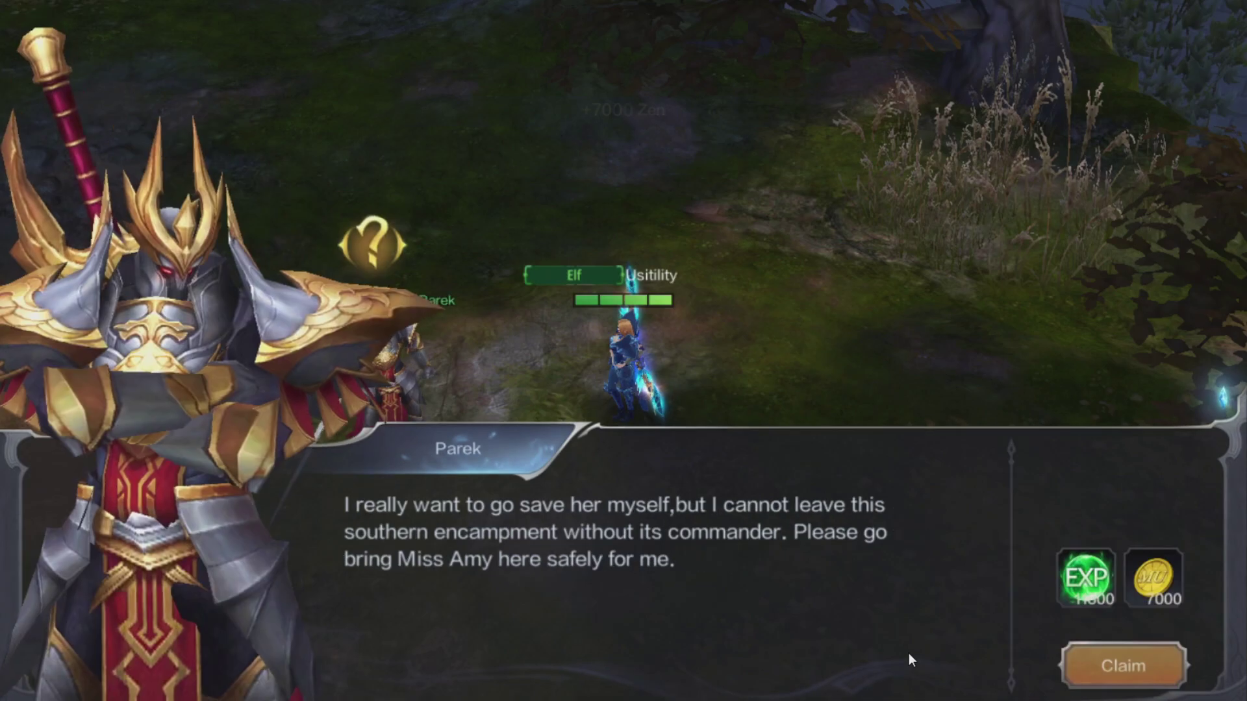
pyautogui.click(1108, 673)
pyautogui.click(835, 595)
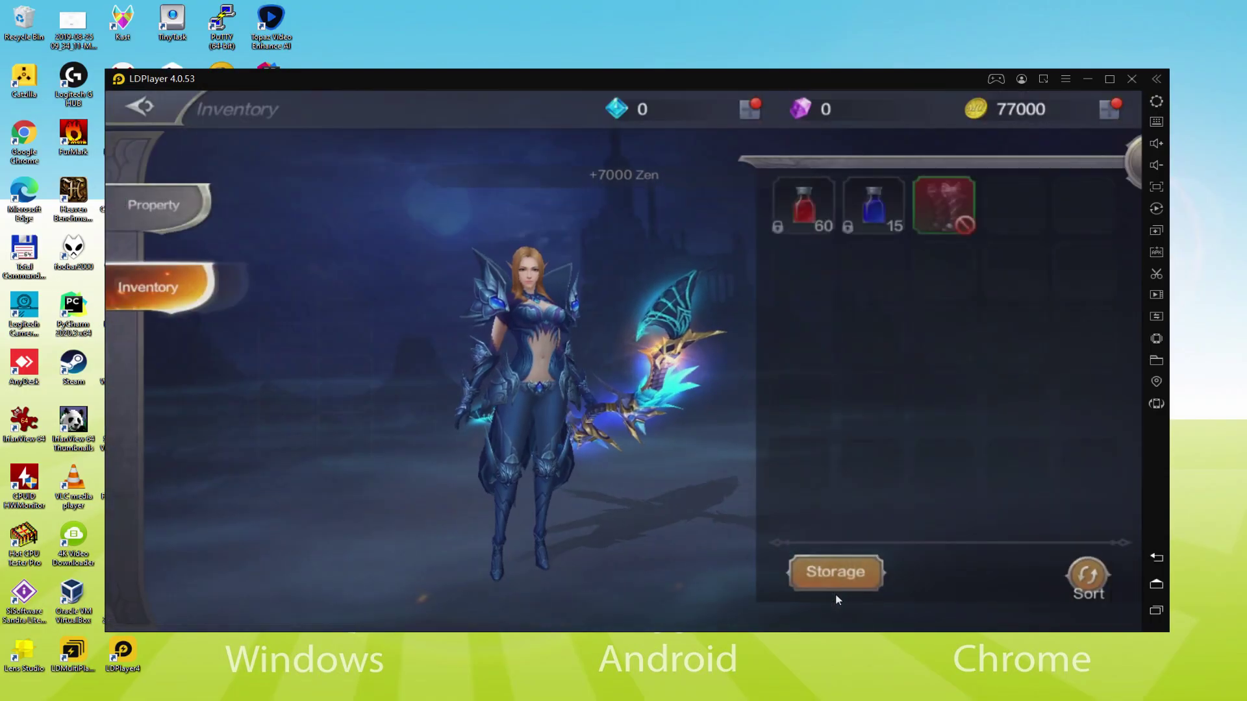
pyautogui.click(161, 112)
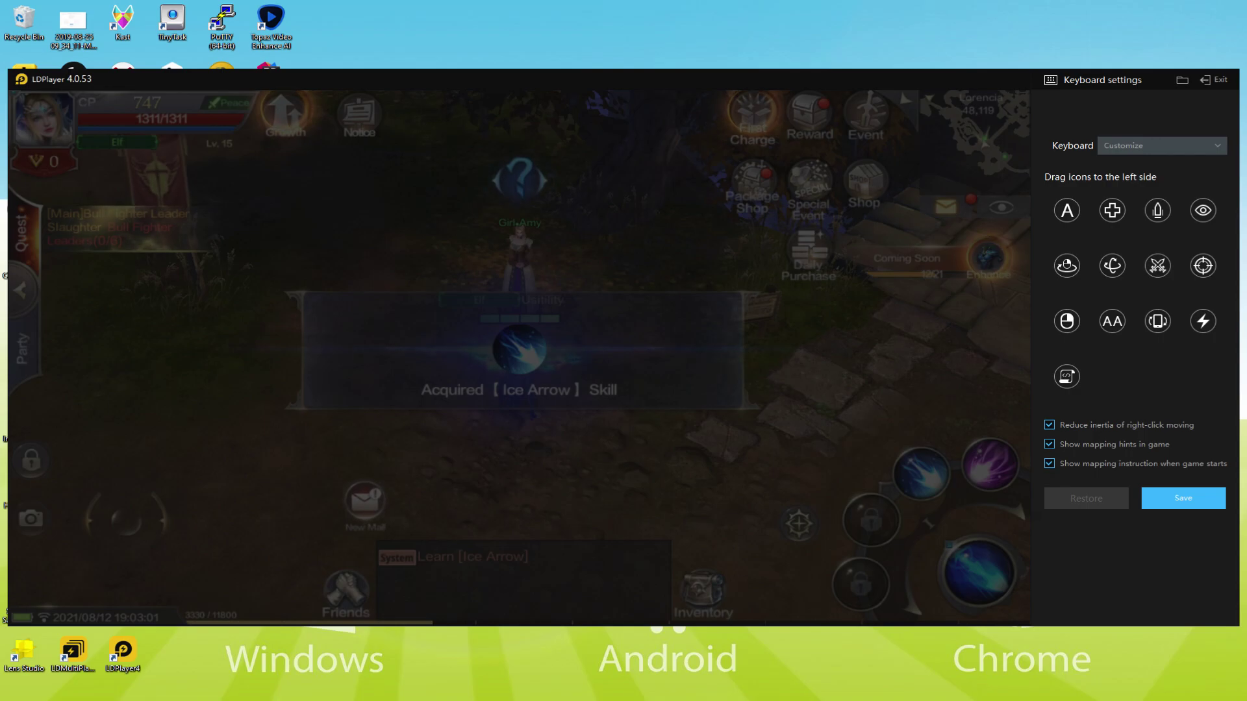
# Exit the keymapping panel and auto-path to the Bull Fighter Leader quest
pyautogui.click(1212, 79)
pyautogui.click(288, 241)
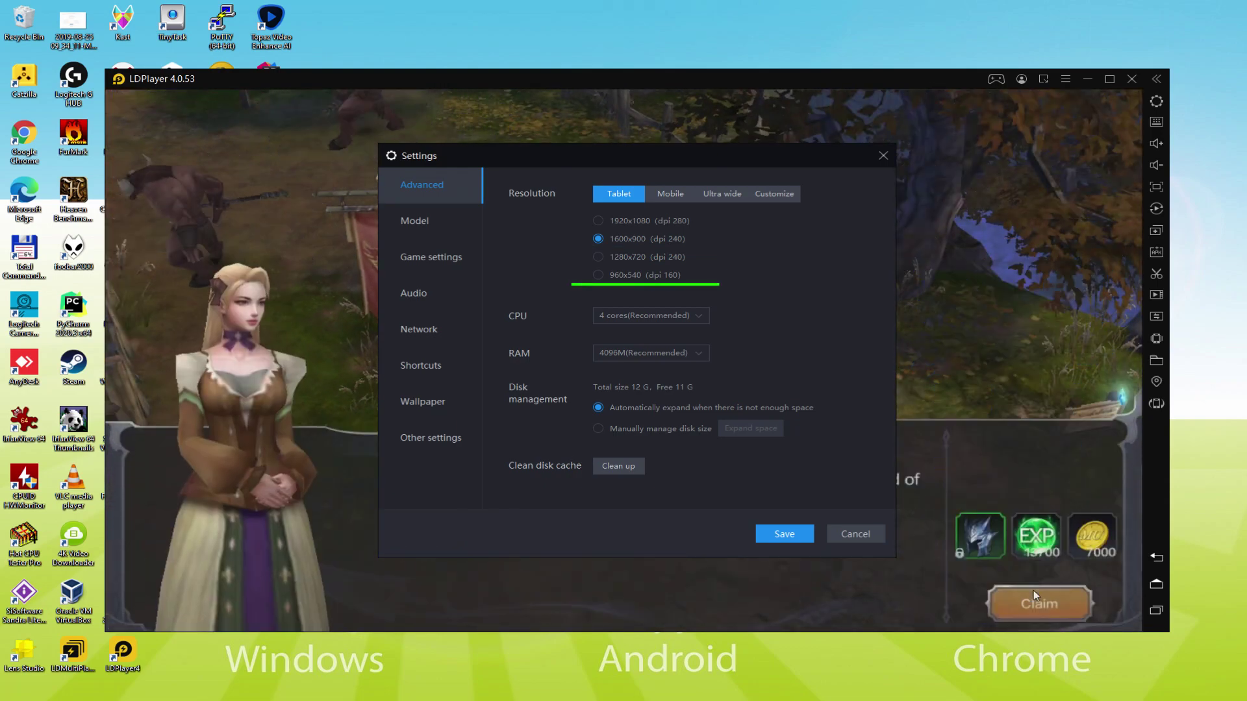
# Pick the Tablet resolution 960x540 (dpi 160) and close Settings with Esc
pyautogui.click(621, 275)
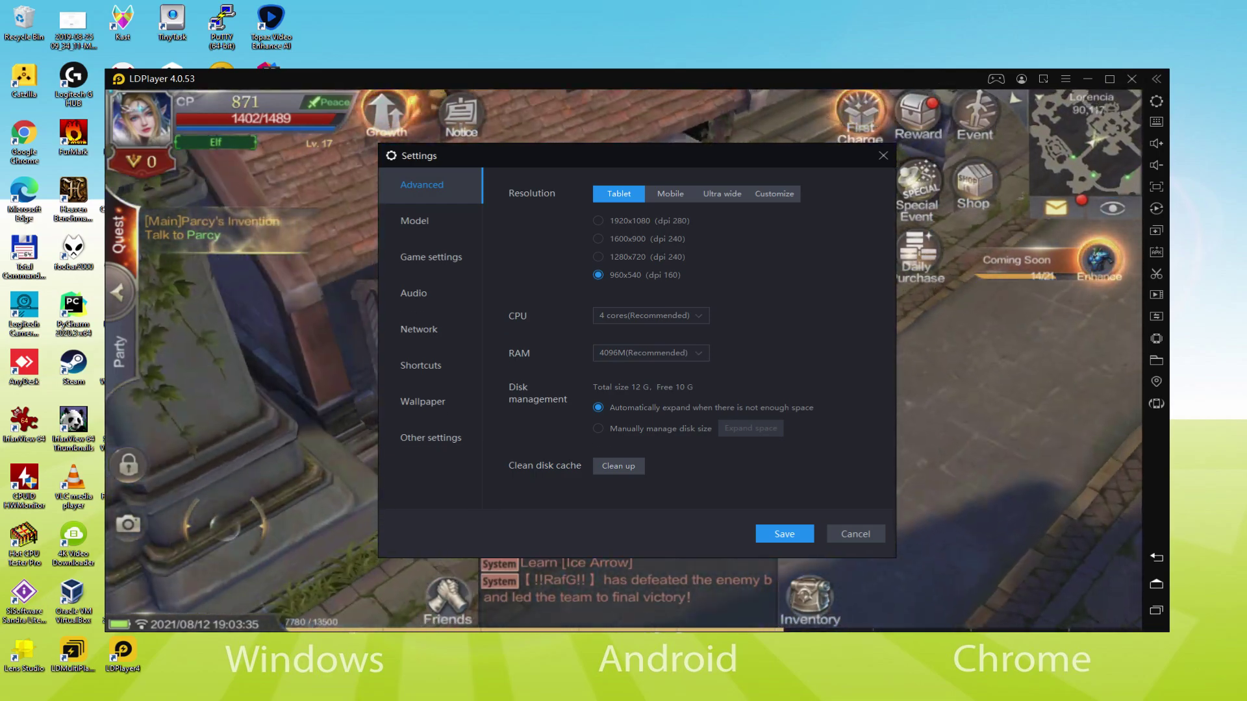
pyautogui.press('Escape')
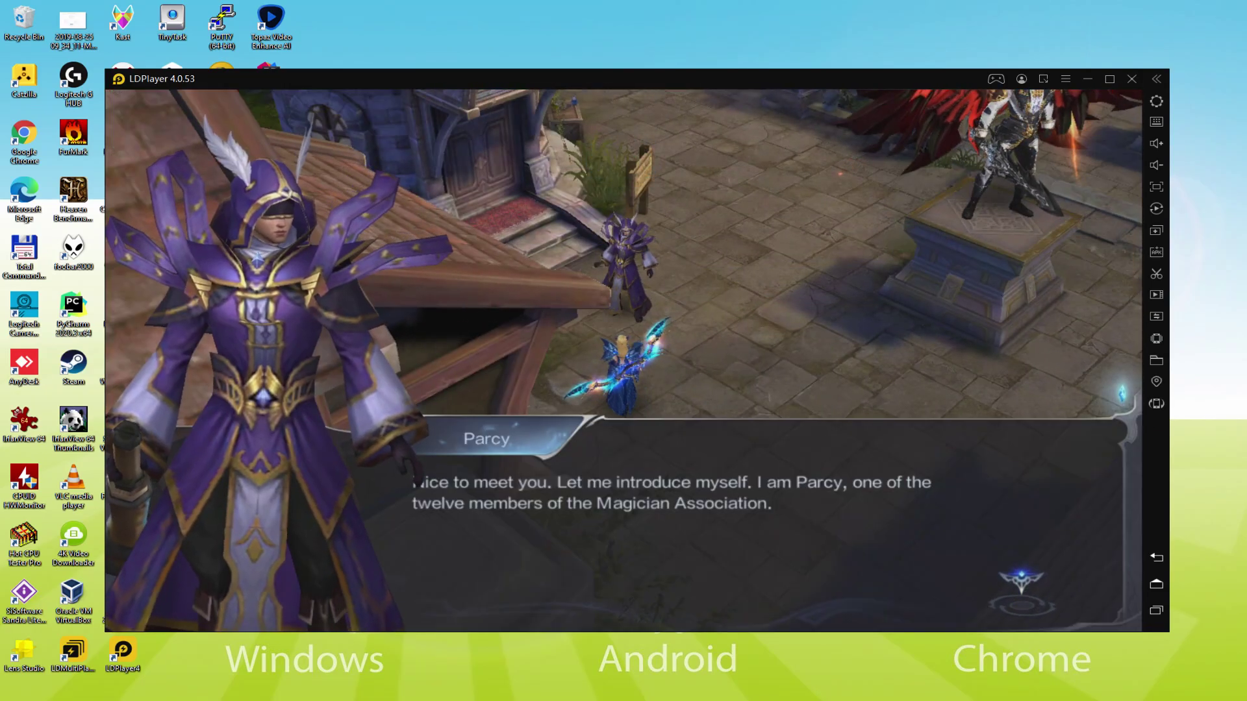
# Finish Parcy's dialogue, claim the reward, and continue to Jehrain's quest dialogue
pyautogui.click(955, 555)
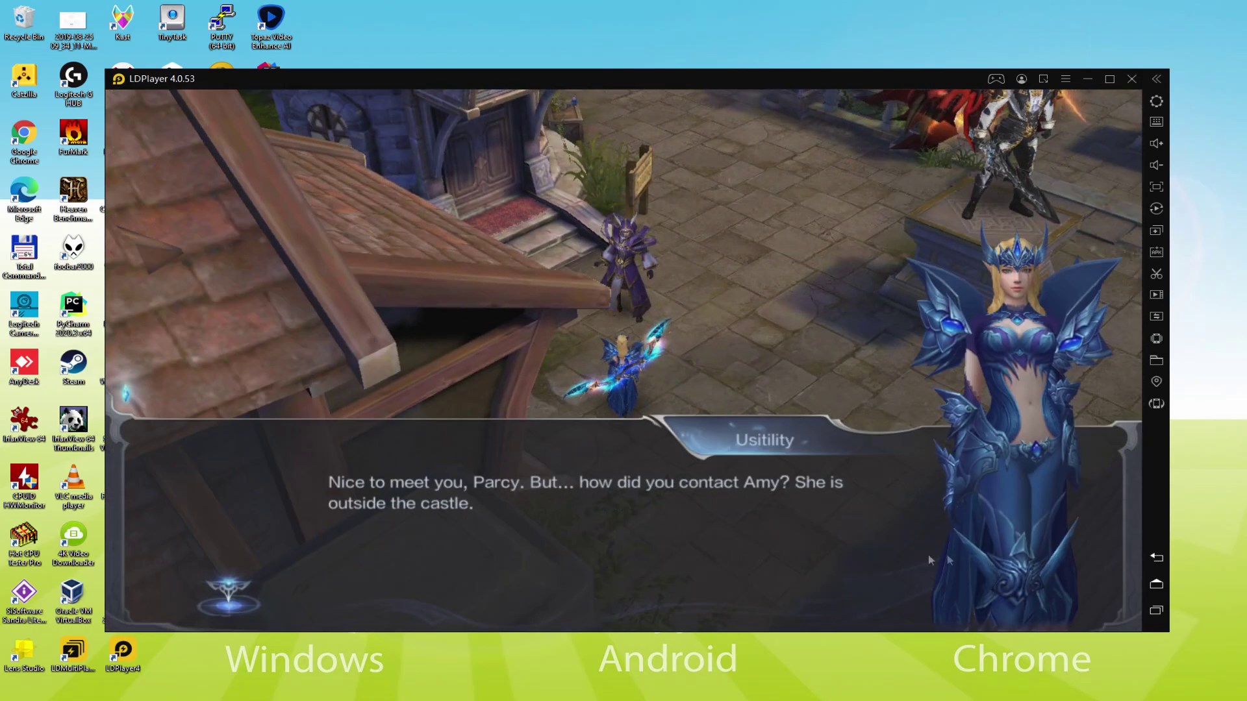
pyautogui.click(956, 554)
pyautogui.click(1046, 597)
pyautogui.click(1046, 597)
pyautogui.click(1039, 605)
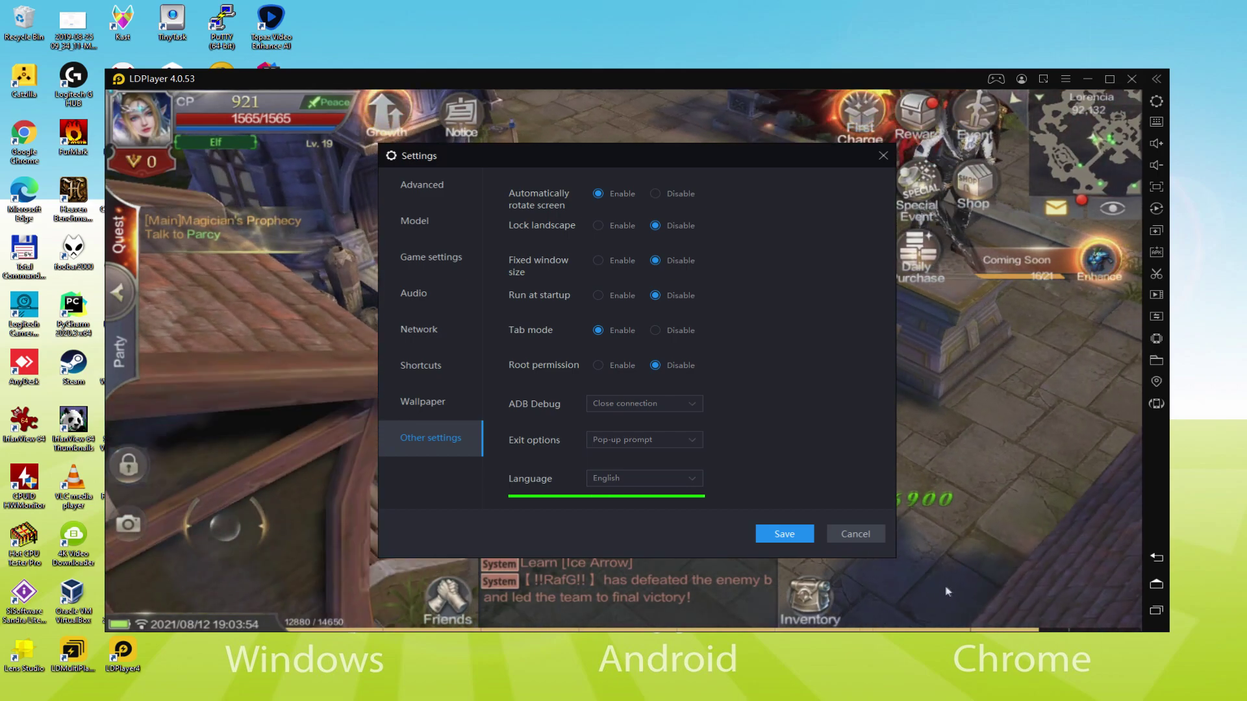
pyautogui.click(1055, 602)
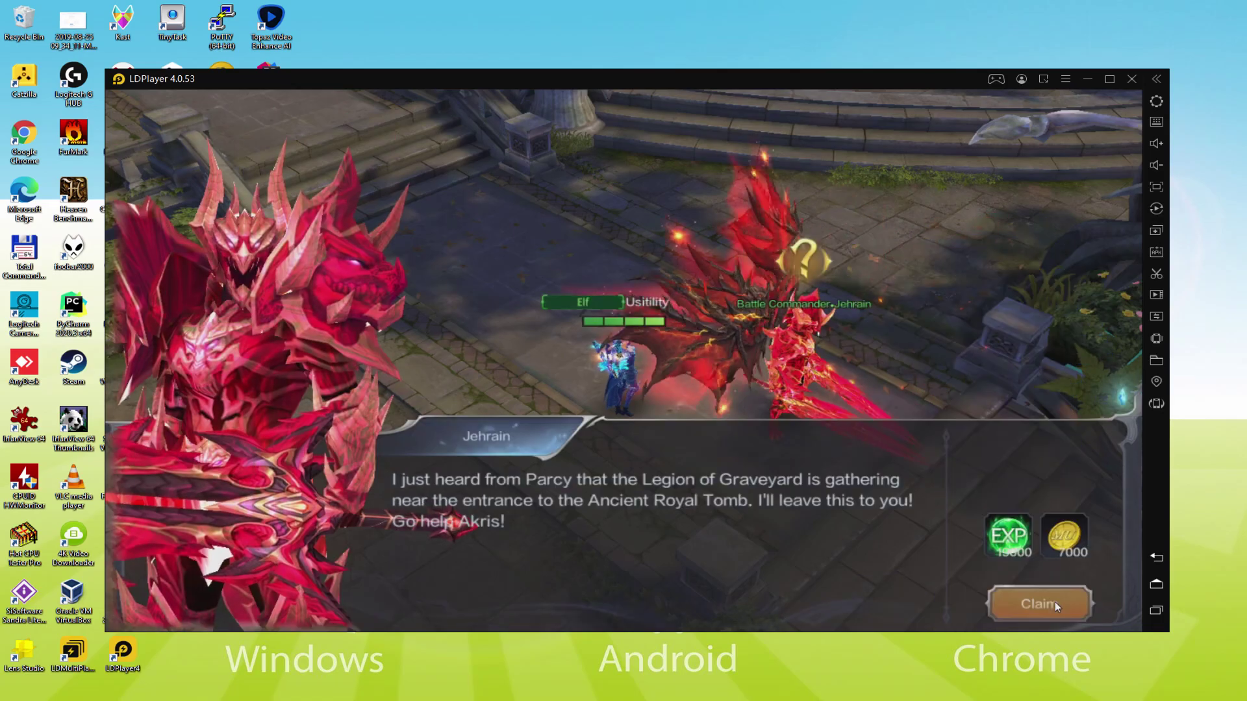
# Claim Jehrain's EXP and 7000-gold quest reward
pyautogui.click(1054, 602)
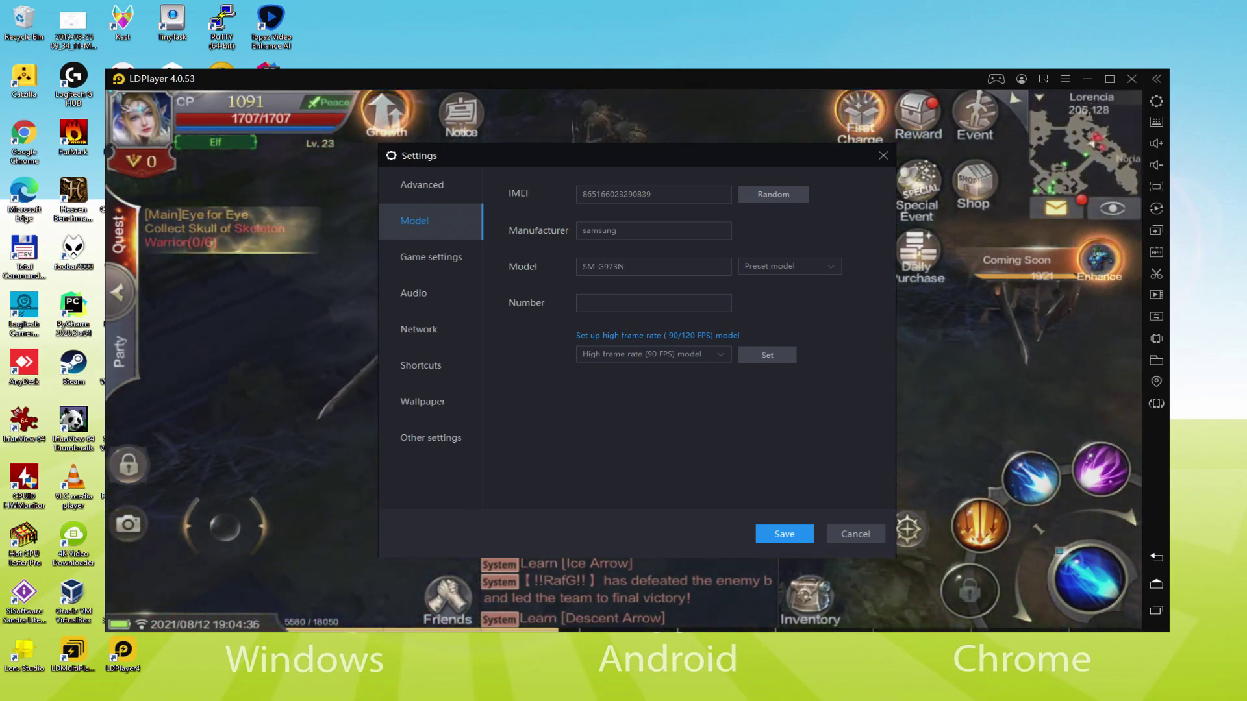
# Save the Settings dialog, then finish Akris's Eye for Eye dialogue and claim the Wind Armor
pyautogui.click(757, 536)
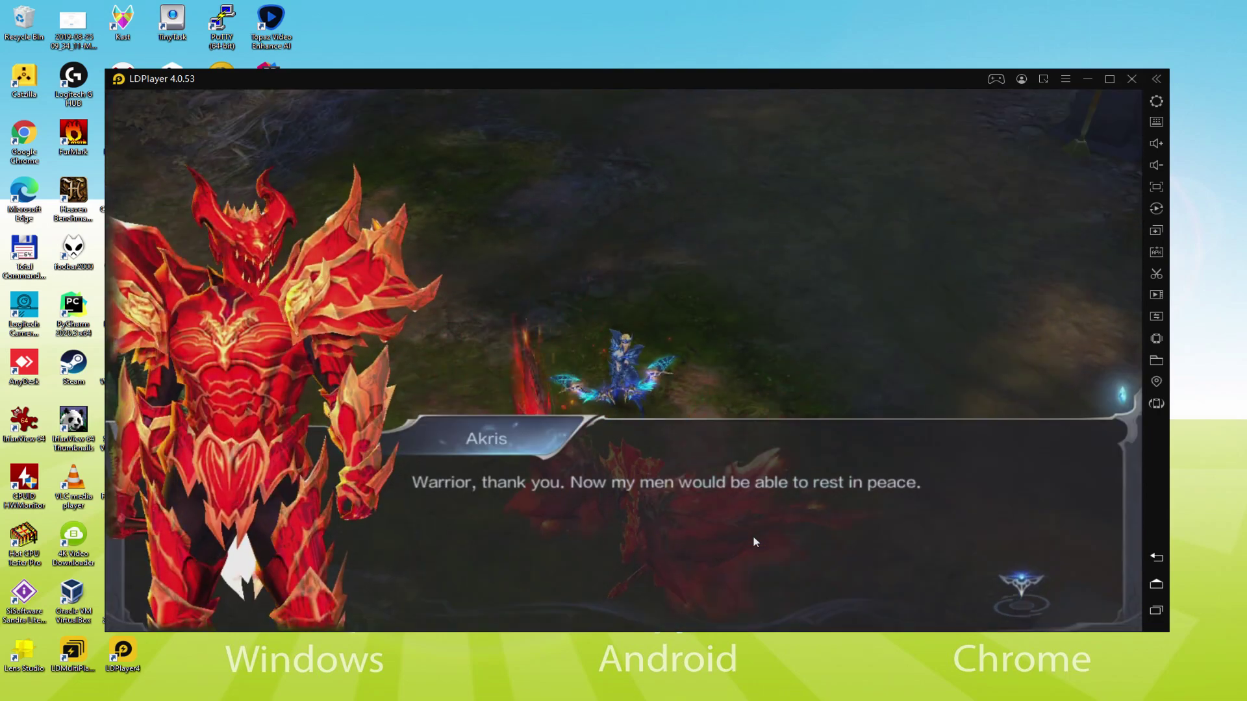
pyautogui.click(798, 535)
pyautogui.click(949, 528)
pyautogui.click(949, 529)
pyautogui.click(1033, 604)
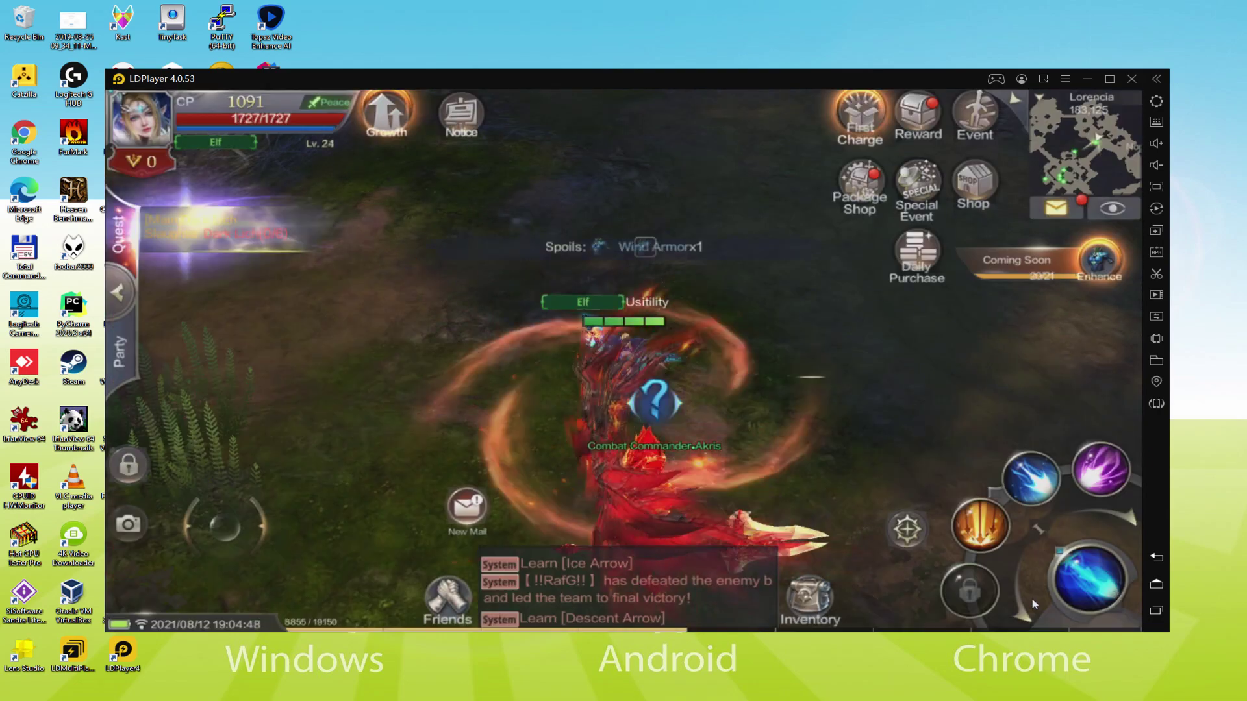